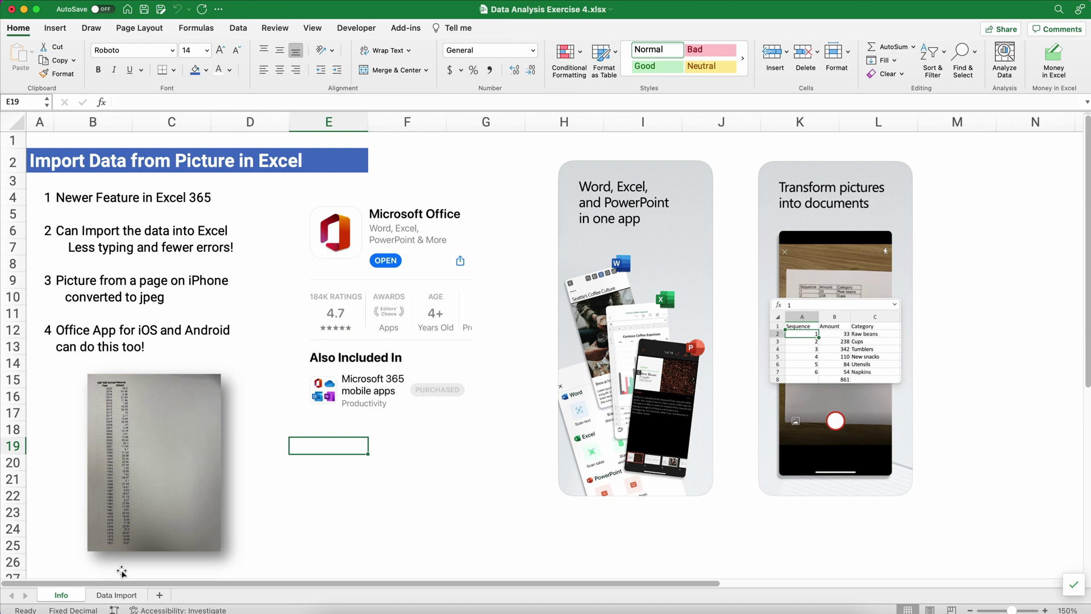
Go to the blank Data Import sheet tab at the bottom of the workbook.
{"action": "left_click", "coordinate": [126, 597]}
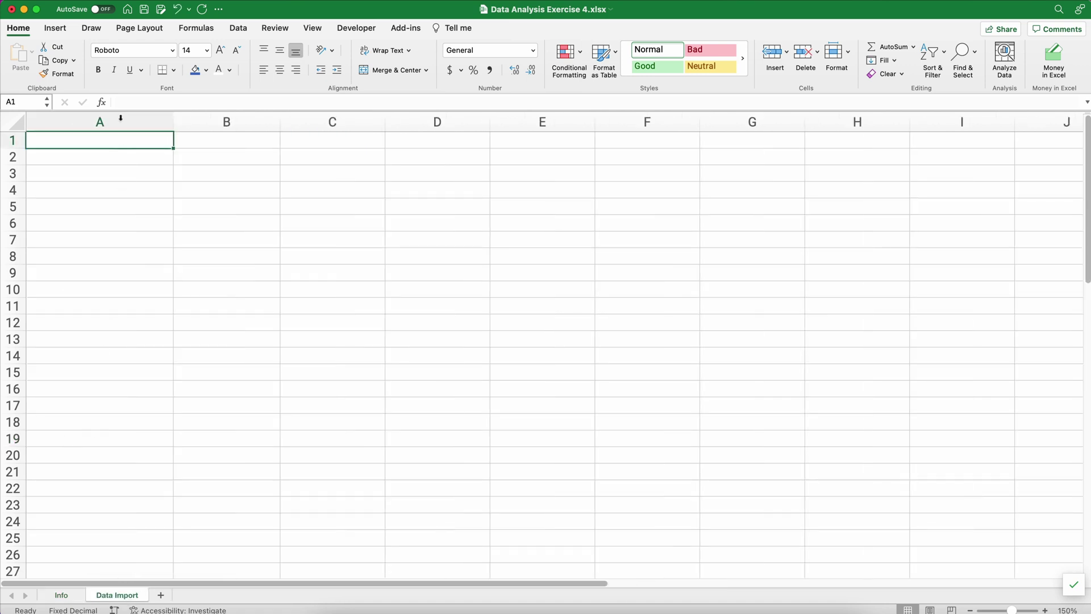
Import sp500 returns picture.jpg using Insert > Data from Picture > Picture From File.
{"action": "left_click", "coordinate": [55, 28]}
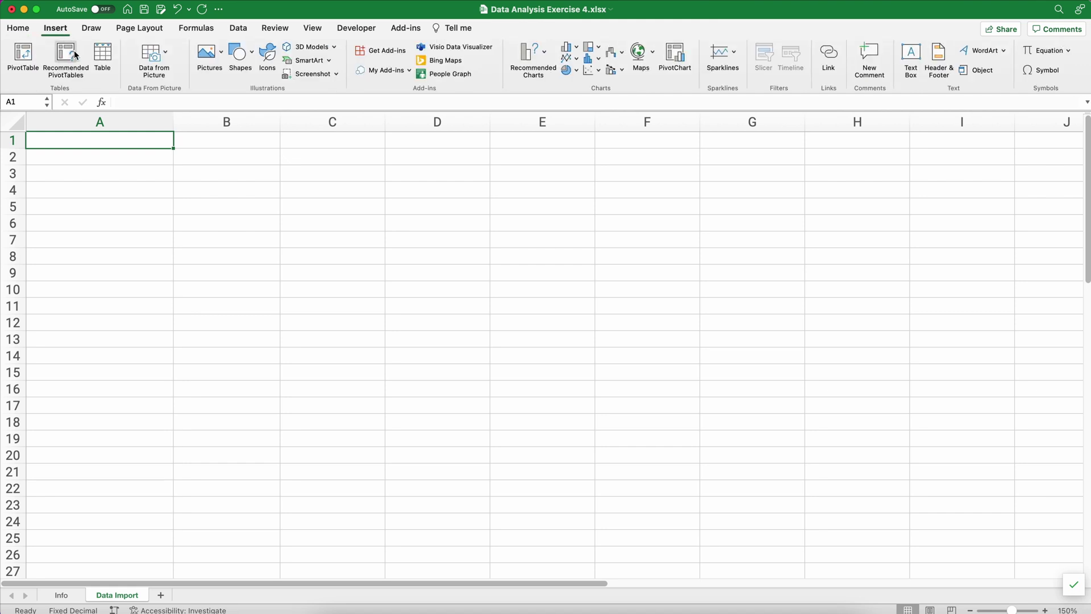
{"action": "left_click", "coordinate": [167, 51]}
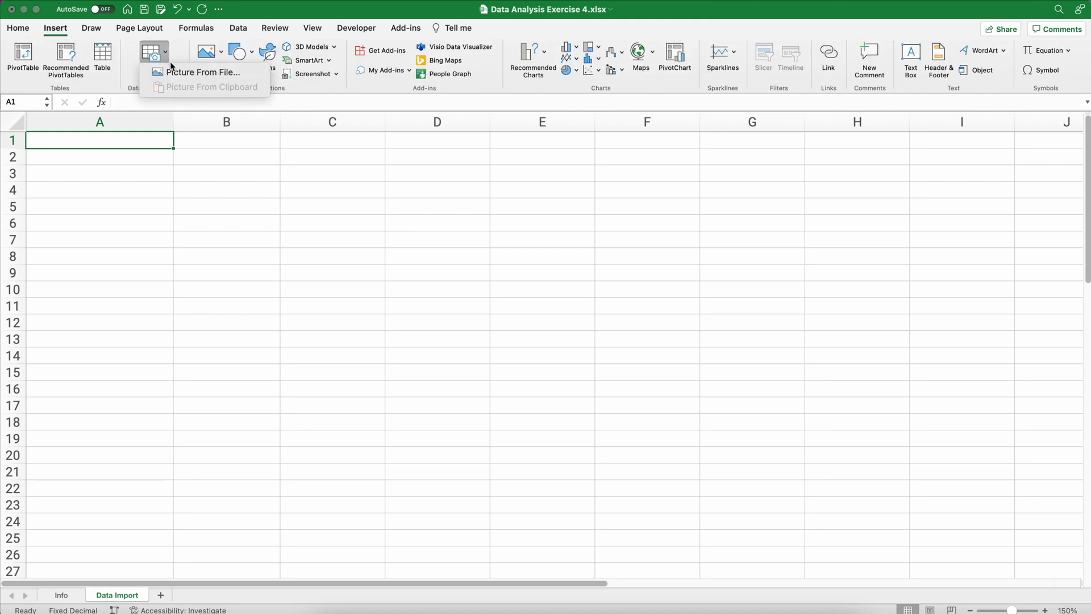
{"action": "left_click", "coordinate": [178, 74]}
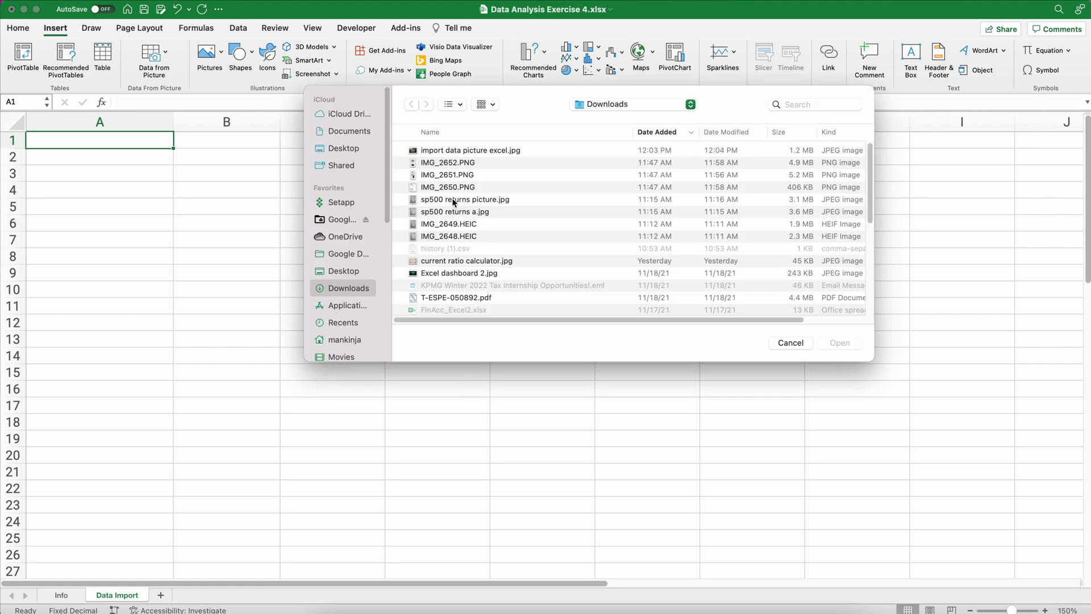
{"action": "double_click", "coordinate": [453, 200]}
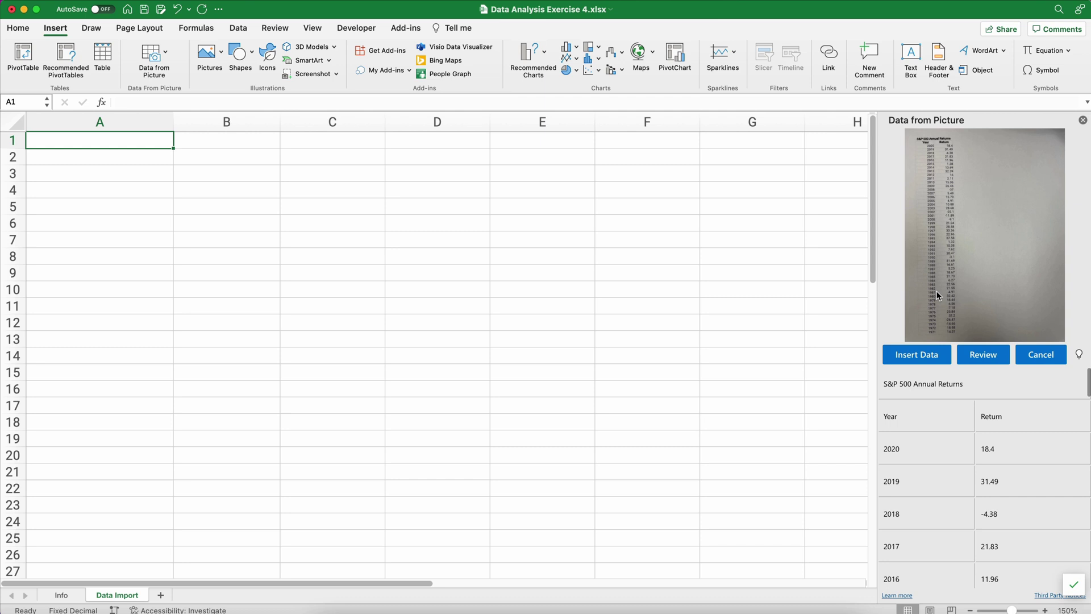
Accept the flagged 2006 value in the review and close the review popup.
{"action": "left_click", "coordinate": [974, 356]}
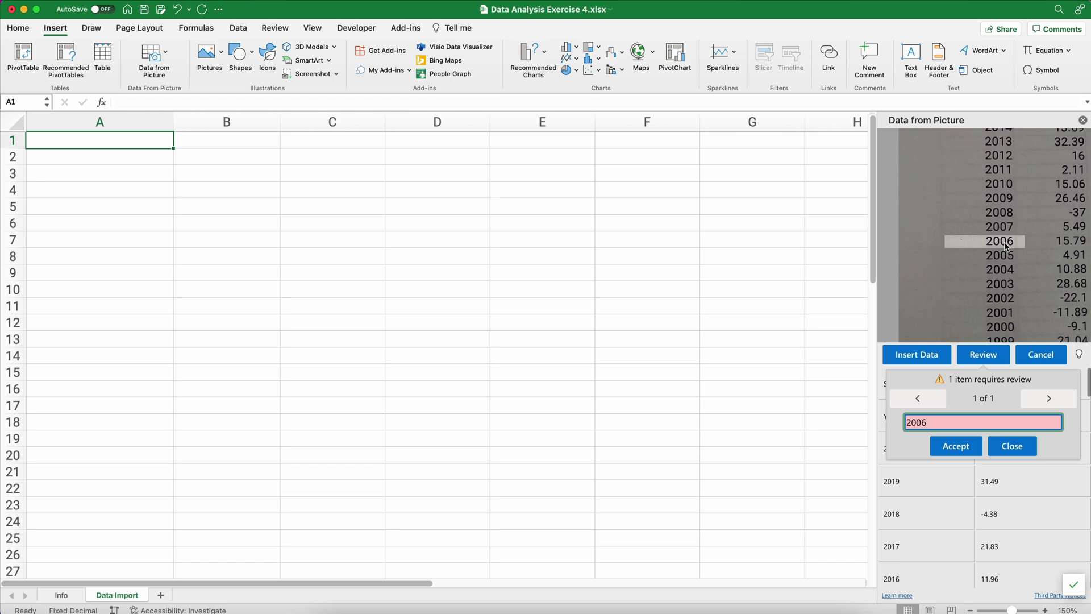
{"action": "left_click", "coordinate": [957, 448]}
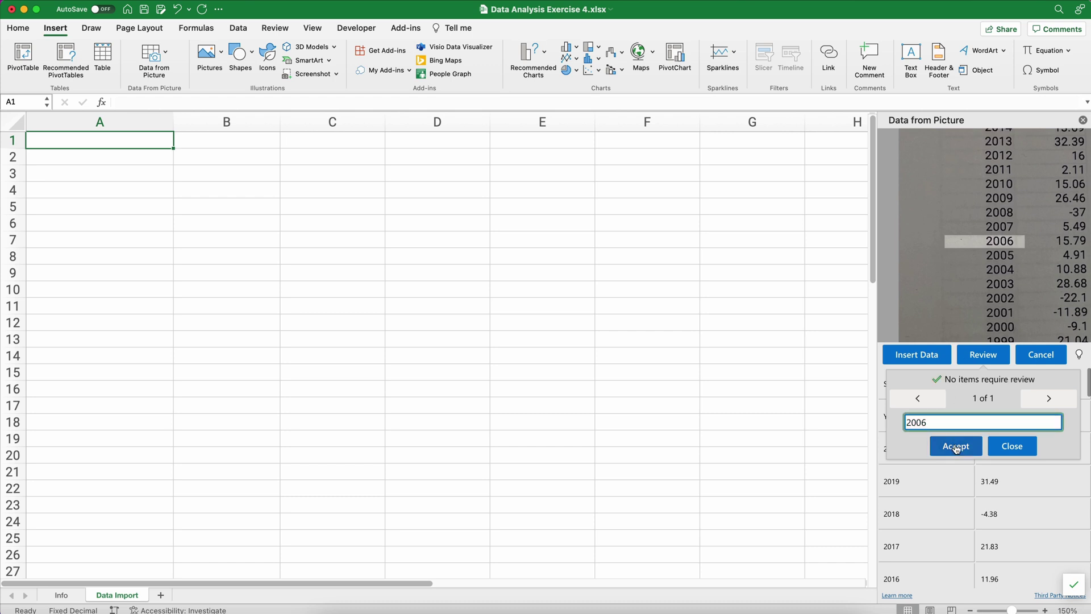
{"action": "left_click", "coordinate": [1012, 446]}
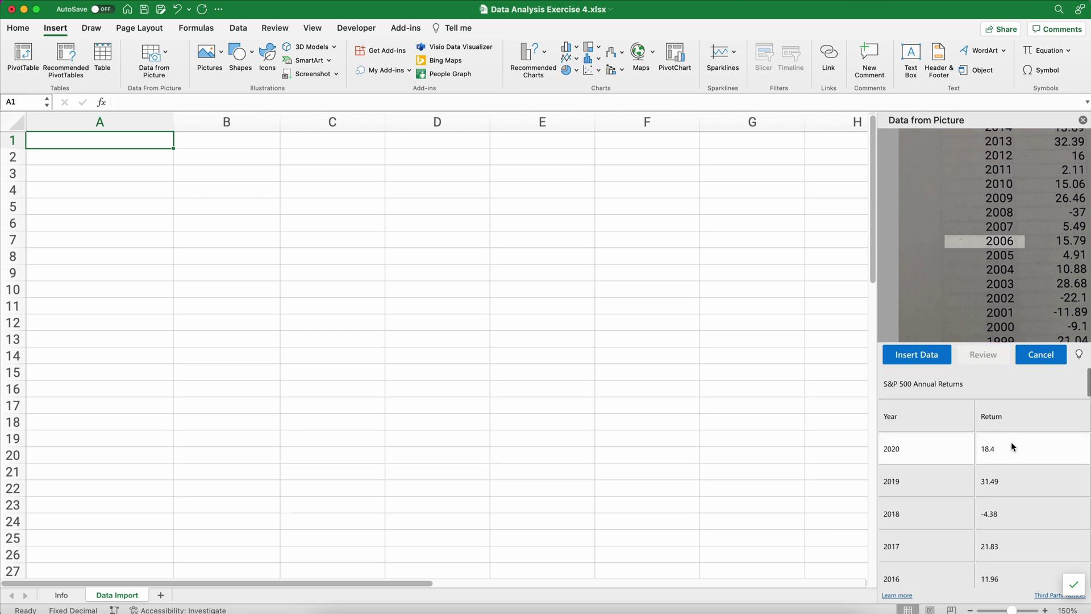
Insert the recognised S&P 500 returns table and widen column B to 12.50.
{"action": "left_click", "coordinate": [913, 356]}
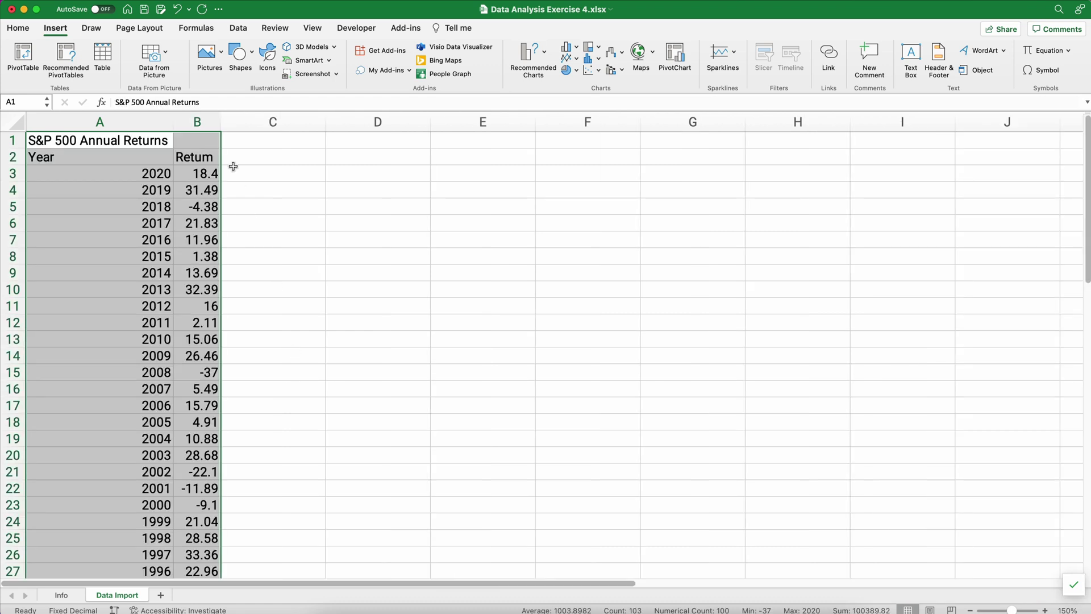
{"action": "left_click_drag", "start_coordinate": [221, 121], "coordinate": [260, 137]}
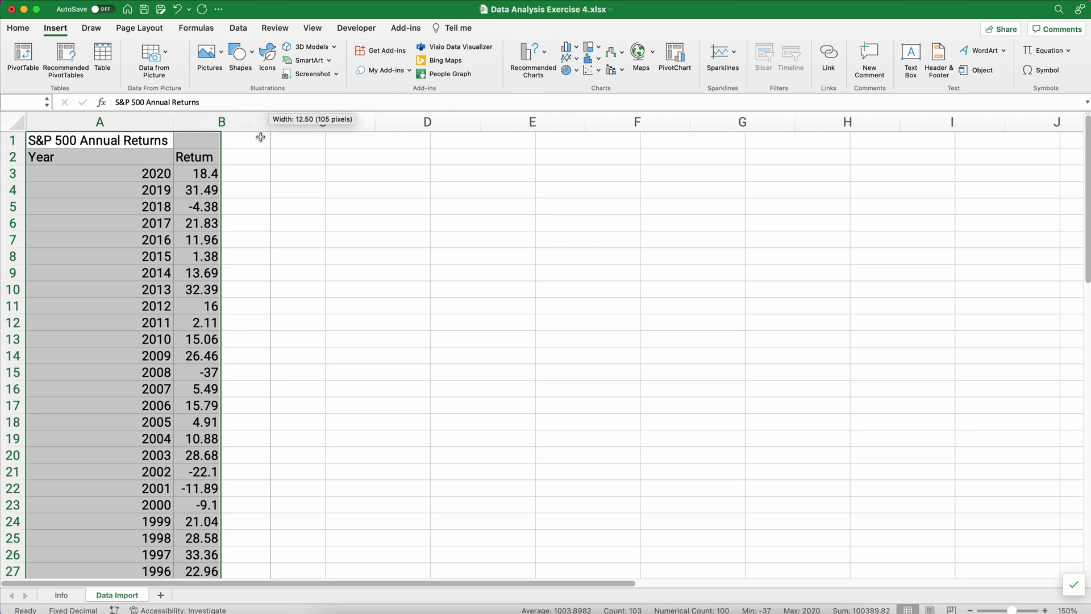
{"action": "left_click", "coordinate": [196, 157]}
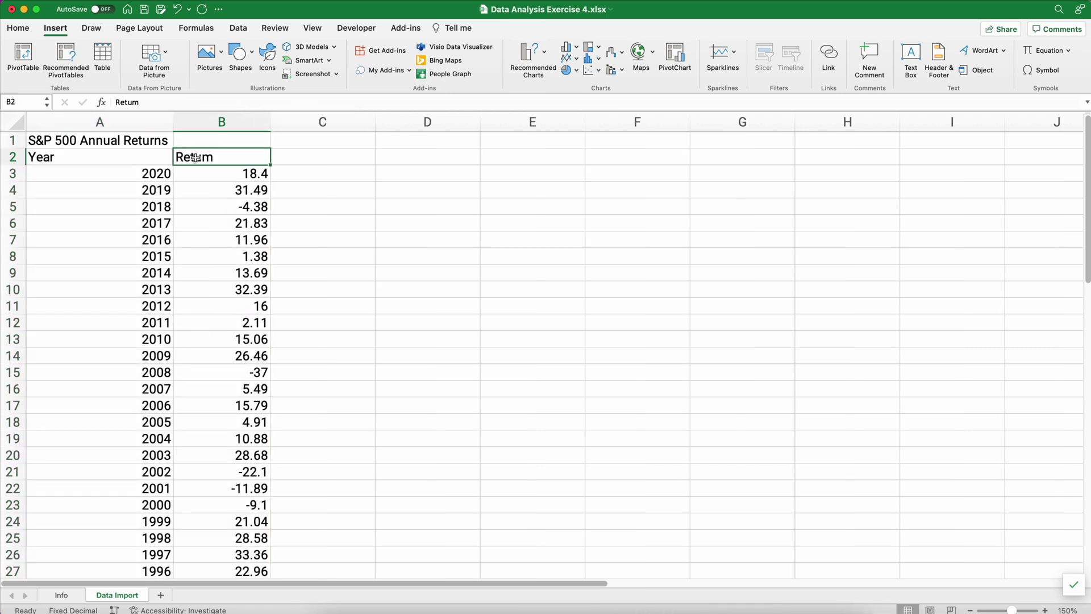
{"action": "left_click", "coordinate": [34, 141]}
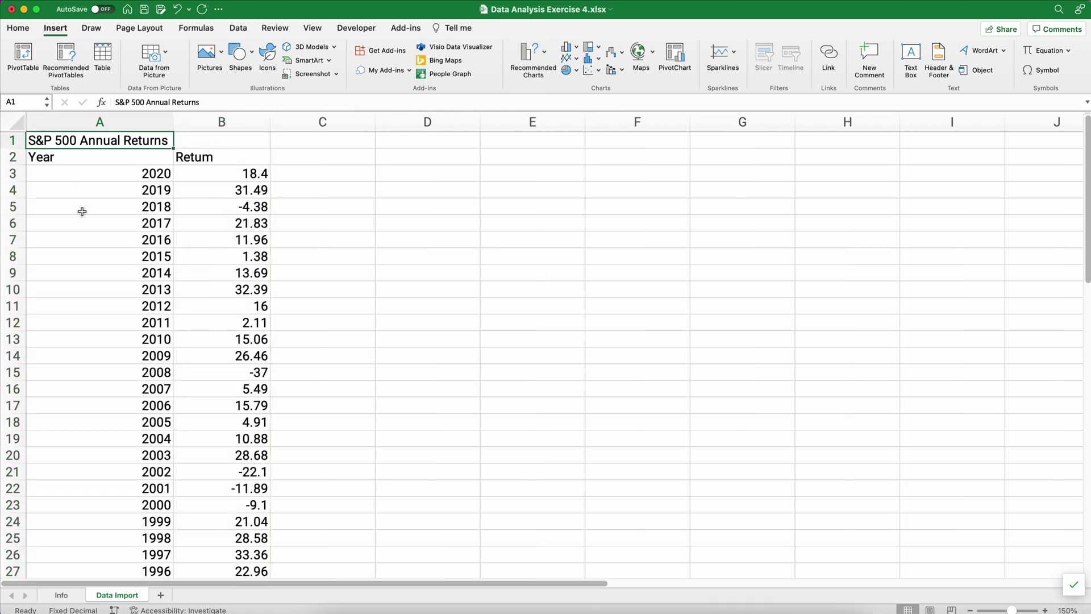
{"action": "left_click", "coordinate": [51, 158]}
{"action": "left_click", "coordinate": [75, 180]}
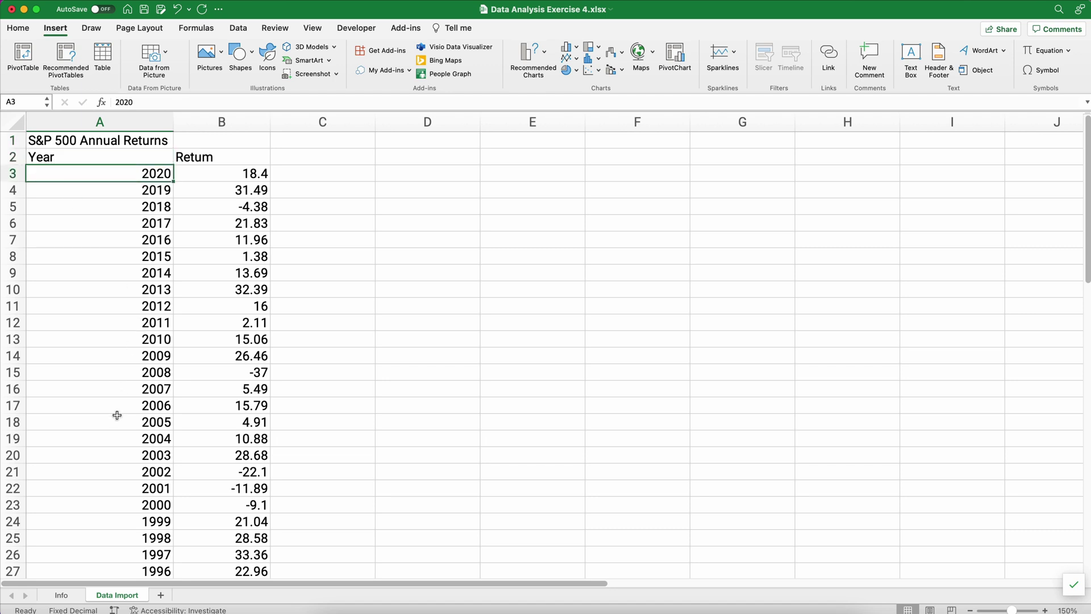
{"action": "left_click", "coordinate": [152, 423]}
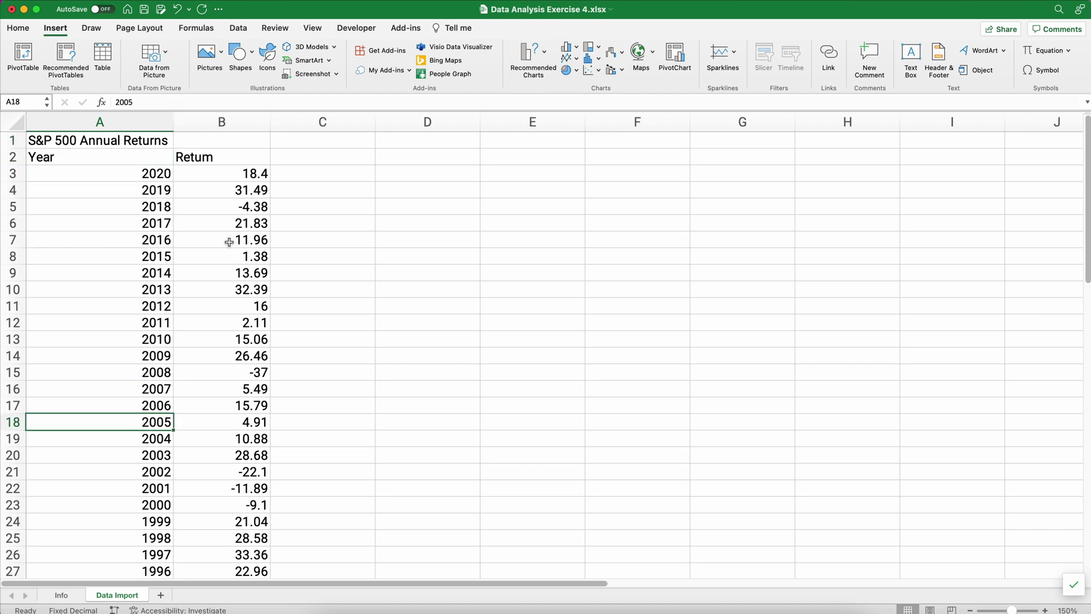
Retype the misread header in B2 as 'Return'.
{"action": "left_click", "coordinate": [188, 157]}
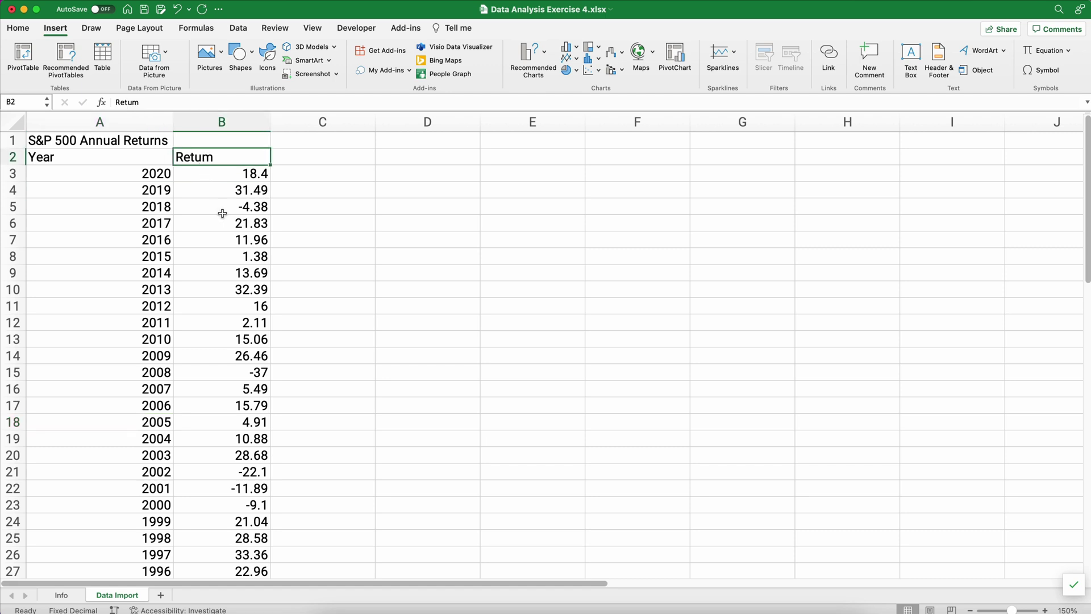
{"action": "key", "text": "shift"}
{"action": "type", "text": "Retru"}
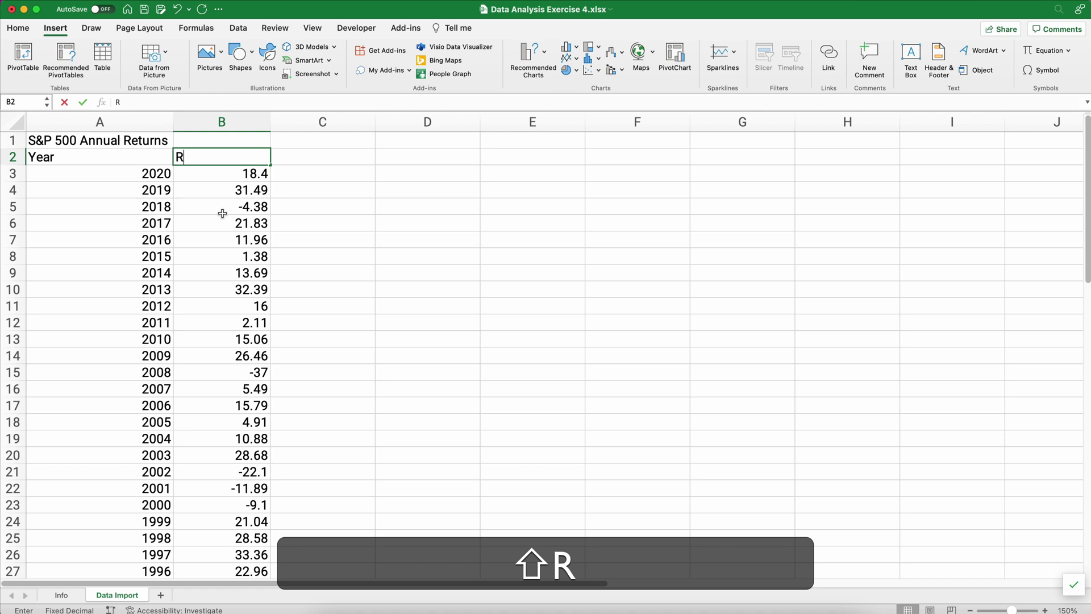
{"action": "key", "text": "BackSpace"}
{"action": "key", "text": "BackSpace"}
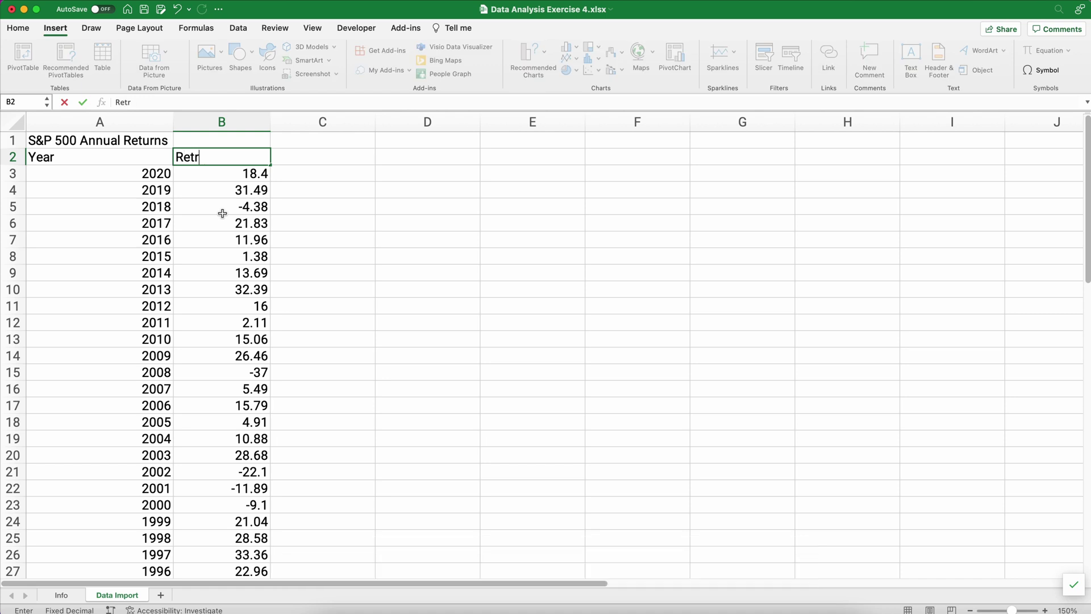
{"action": "type", "text": "urn"}
{"action": "key", "text": "Return"}
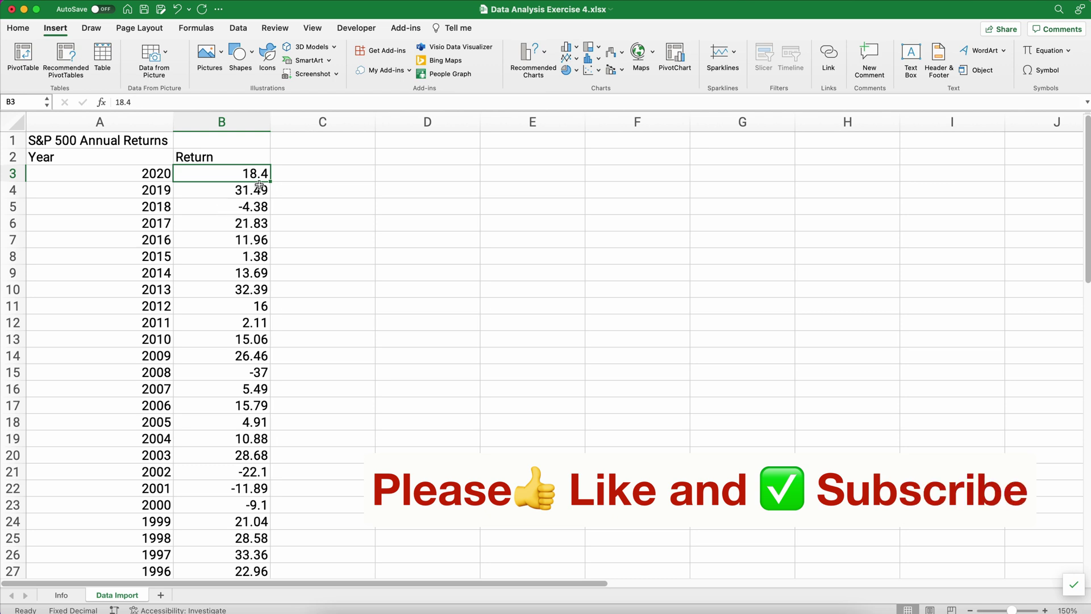
Enter 100 in helper cell D3 and copy it.
{"action": "left_click", "coordinate": [389, 174]}
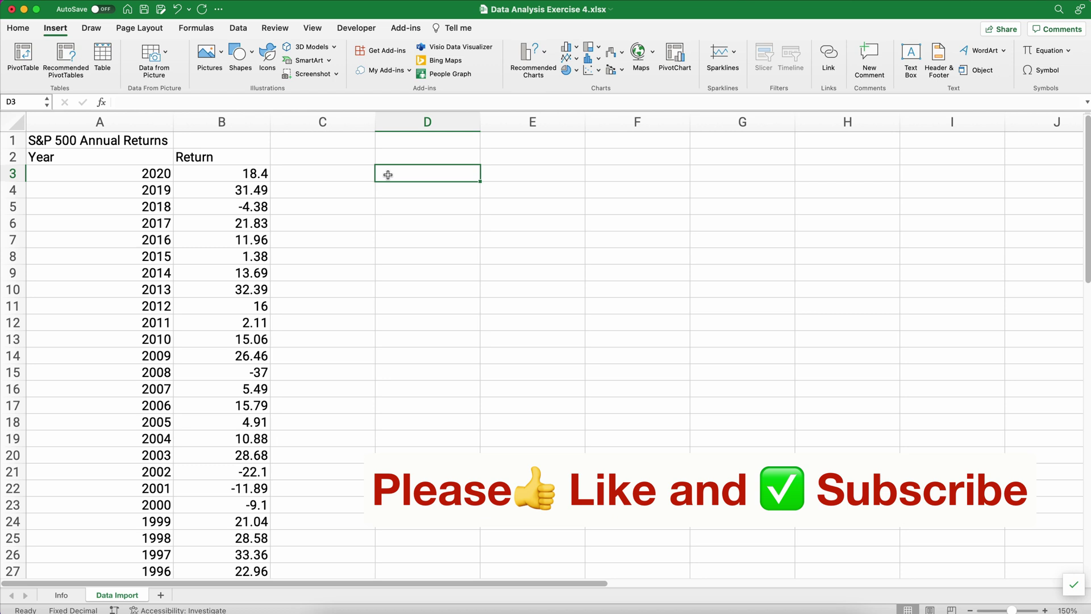
{"action": "type", "text": "100"}
{"action": "key", "text": "Return"}
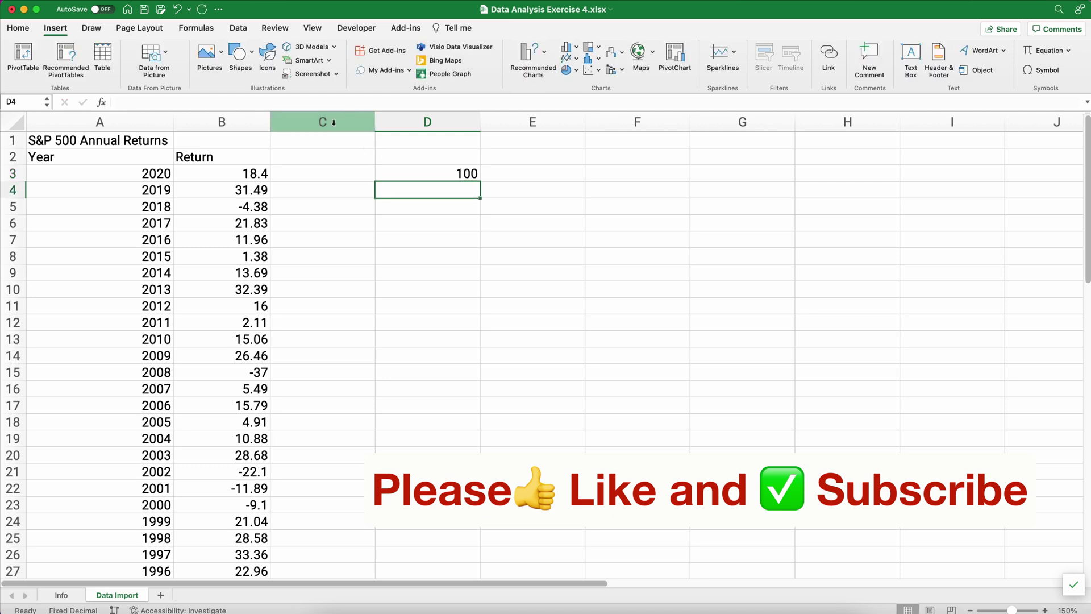
{"action": "left_click_drag", "start_coordinate": [255, 175], "coordinate": [250, 339]}
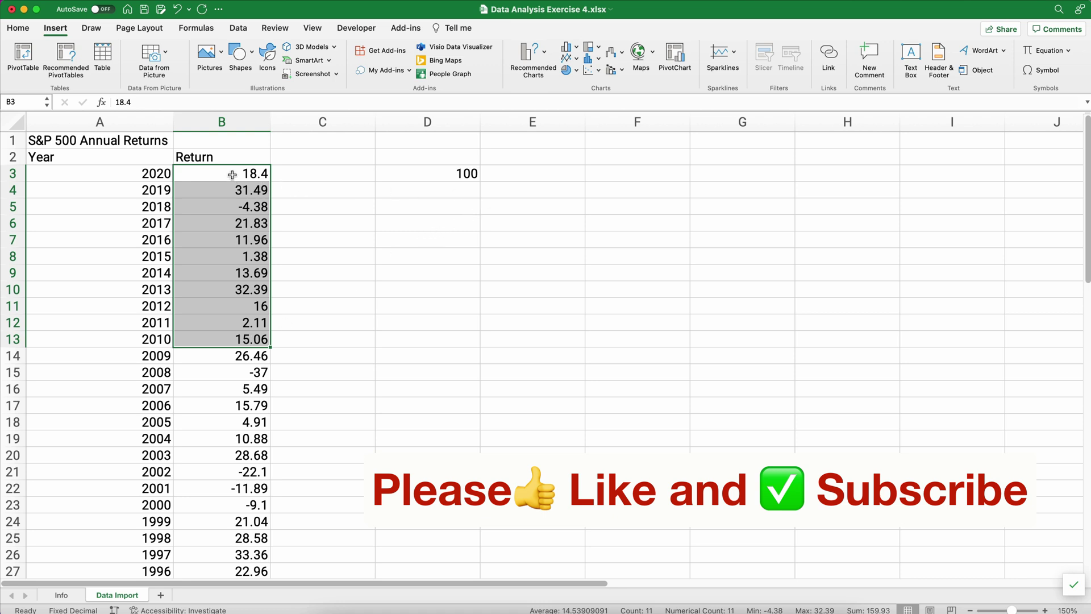
{"action": "left_click", "coordinate": [232, 174]}
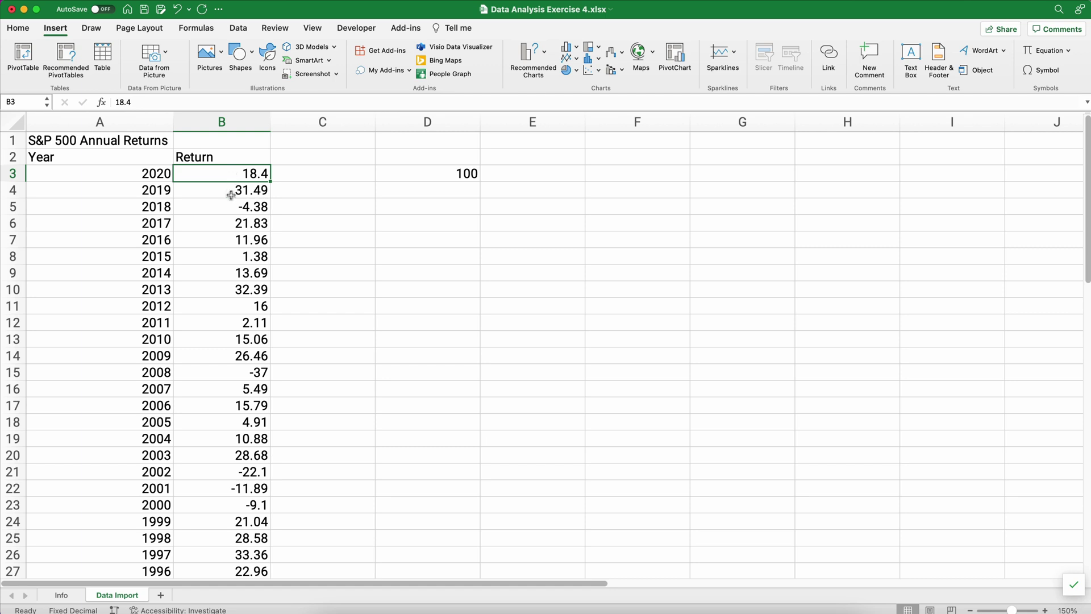
{"action": "left_click", "coordinate": [451, 176]}
{"action": "right_click", "coordinate": [452, 180]}
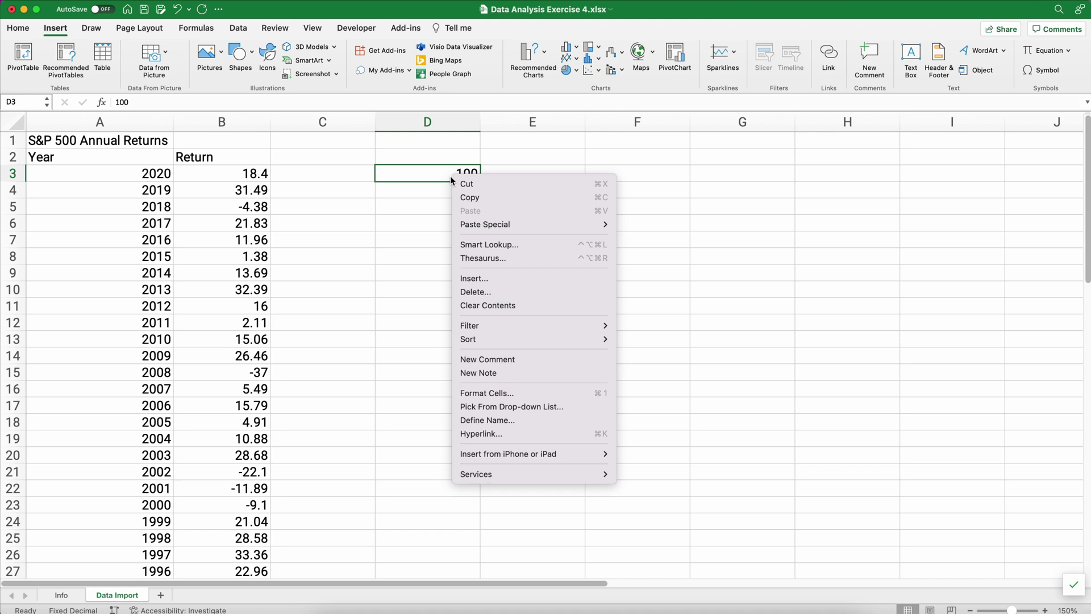
{"action": "left_click", "coordinate": [471, 200]}
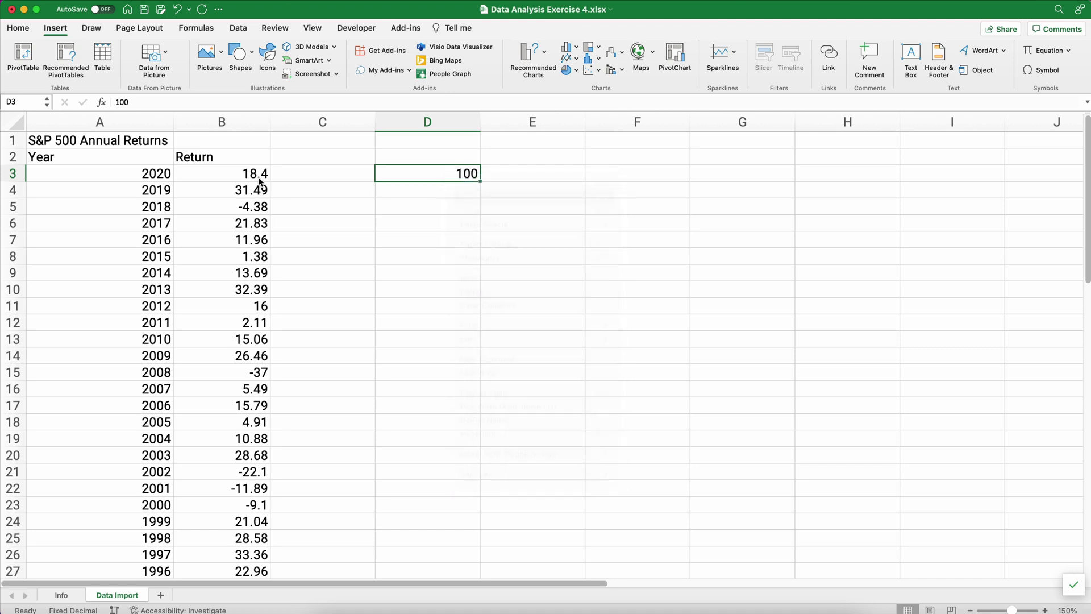
Paste Special with Divide onto B3:B52 to divide the returns by 100.
{"action": "left_click", "coordinate": [222, 177]}
{"action": "key", "text": "shift+super+Down"}
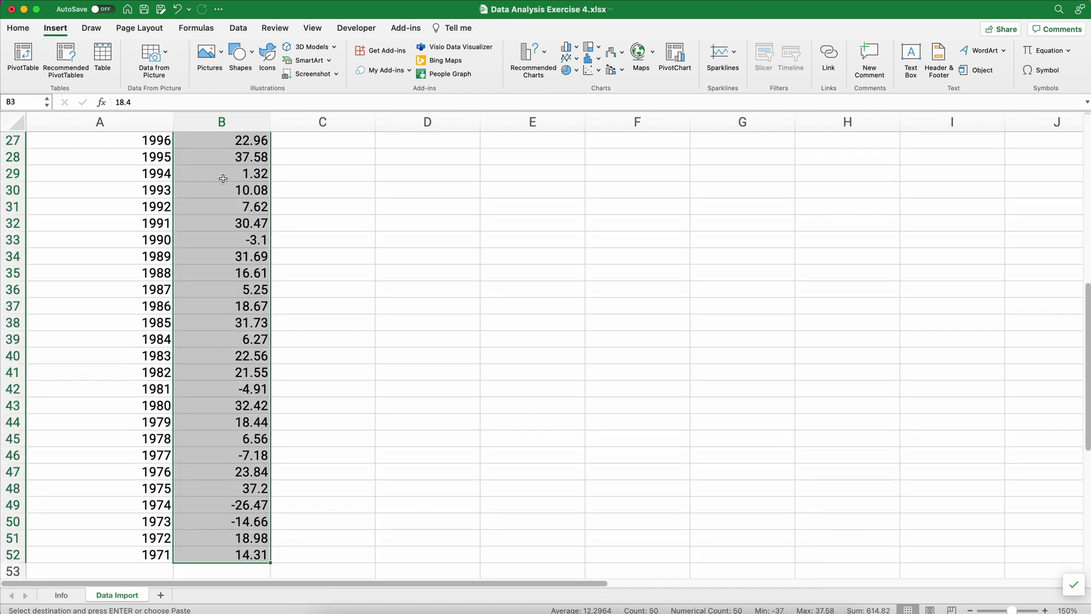
{"action": "right_click", "coordinate": [226, 234]}
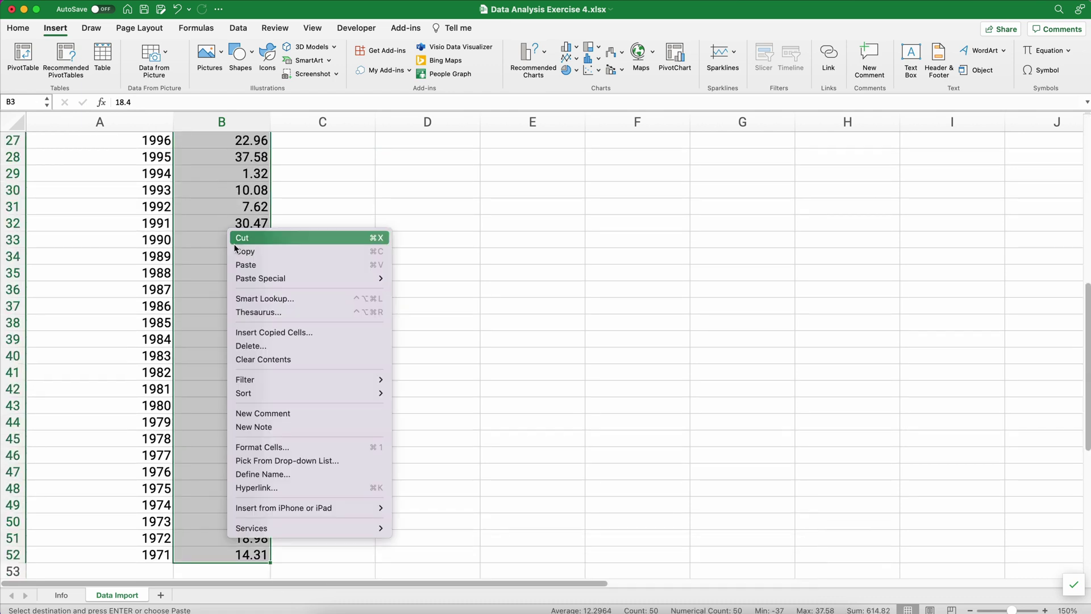
{"action": "mouse_move", "coordinate": [255, 277]}
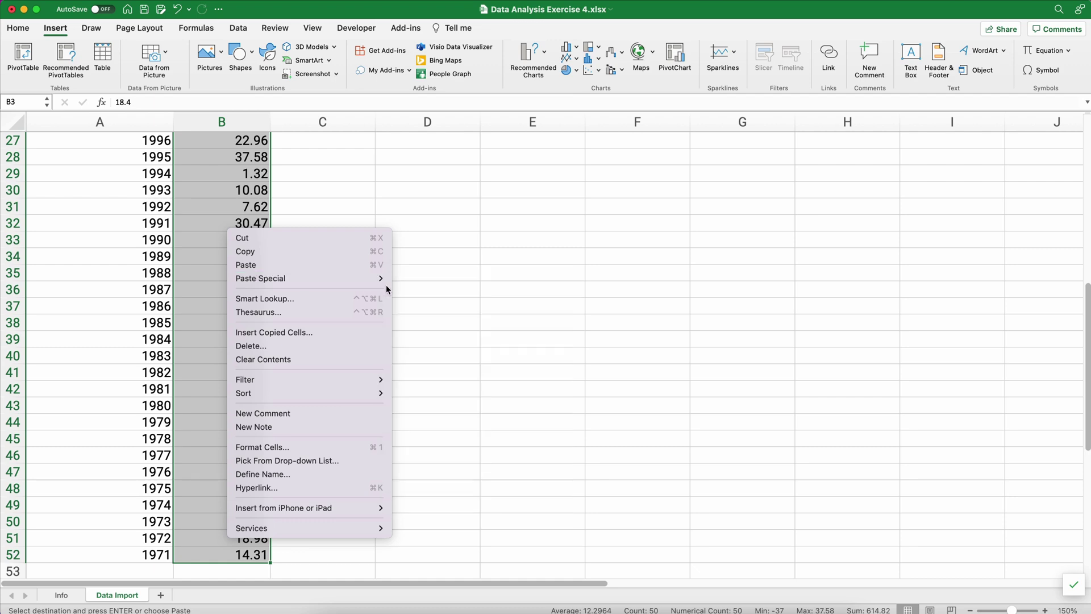
{"action": "left_click", "coordinate": [458, 447]}
{"action": "scroll", "coordinate": [458, 447], "scroll_direction": "up", "scroll_amount": 10}
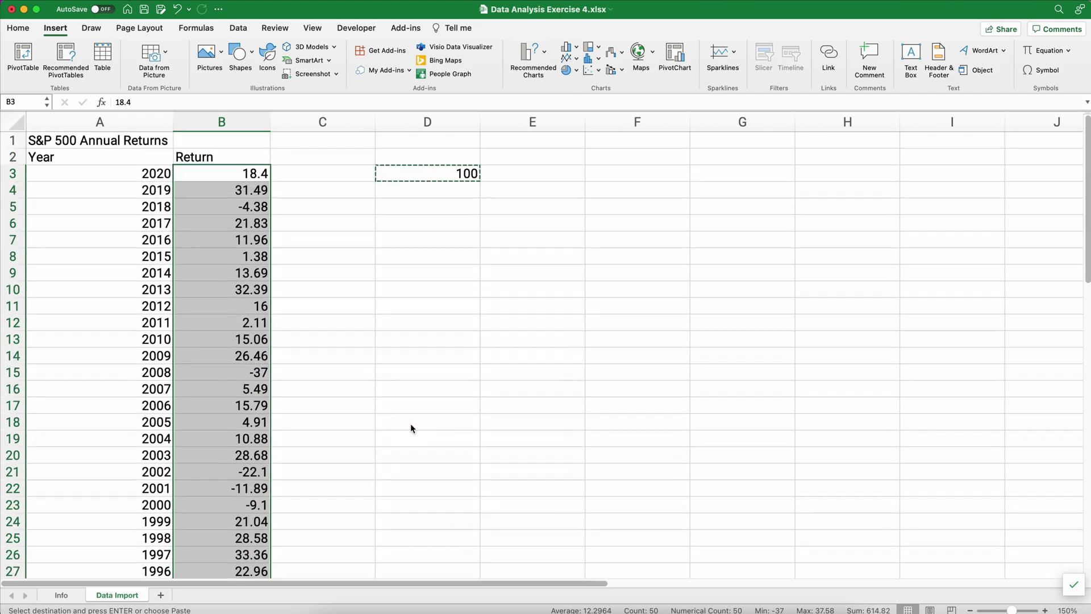
{"action": "right_click", "coordinate": [242, 252]}
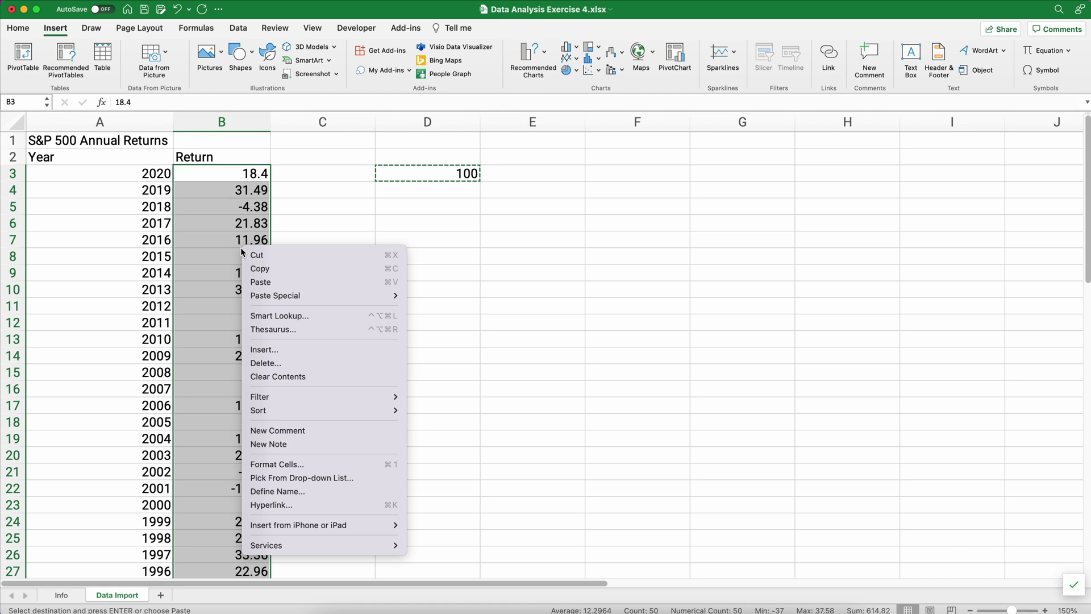
{"action": "mouse_move", "coordinate": [270, 297]}
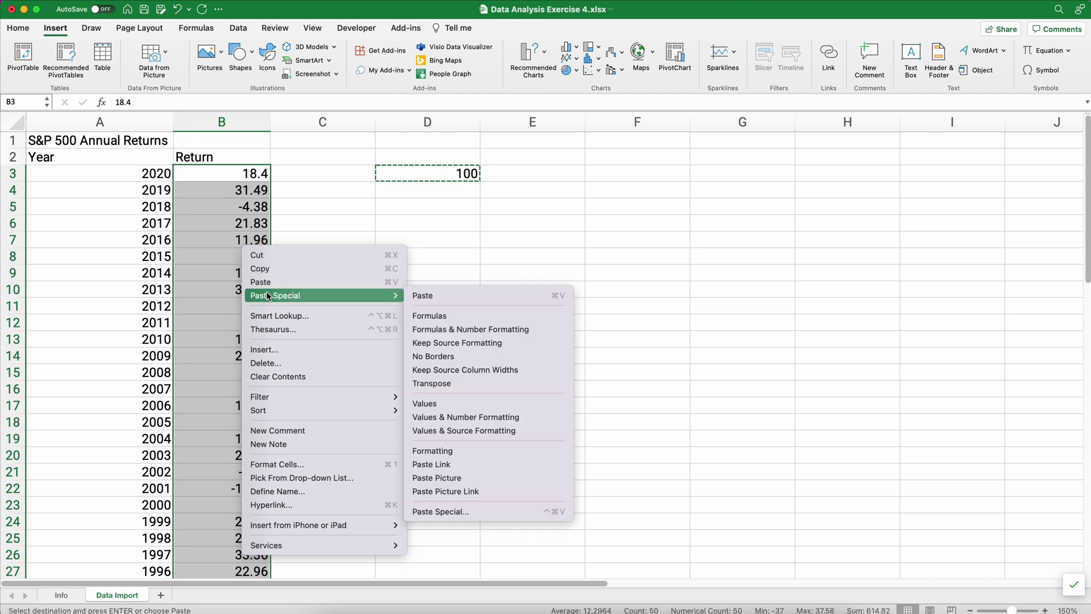
{"action": "left_click", "coordinate": [486, 511]}
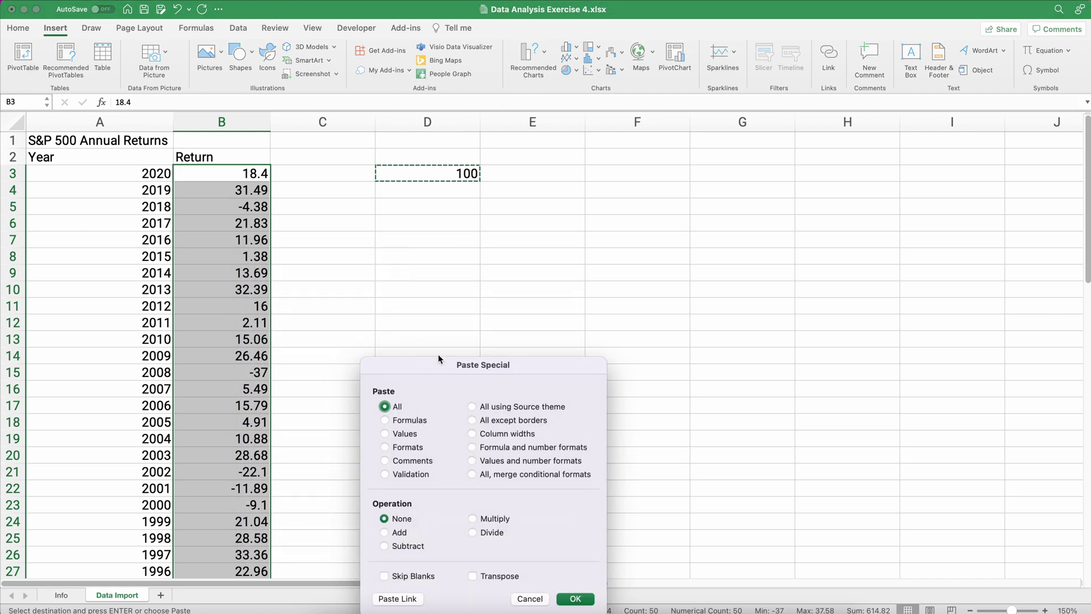
{"action": "left_click_drag", "start_coordinate": [440, 364], "coordinate": [369, 141]}
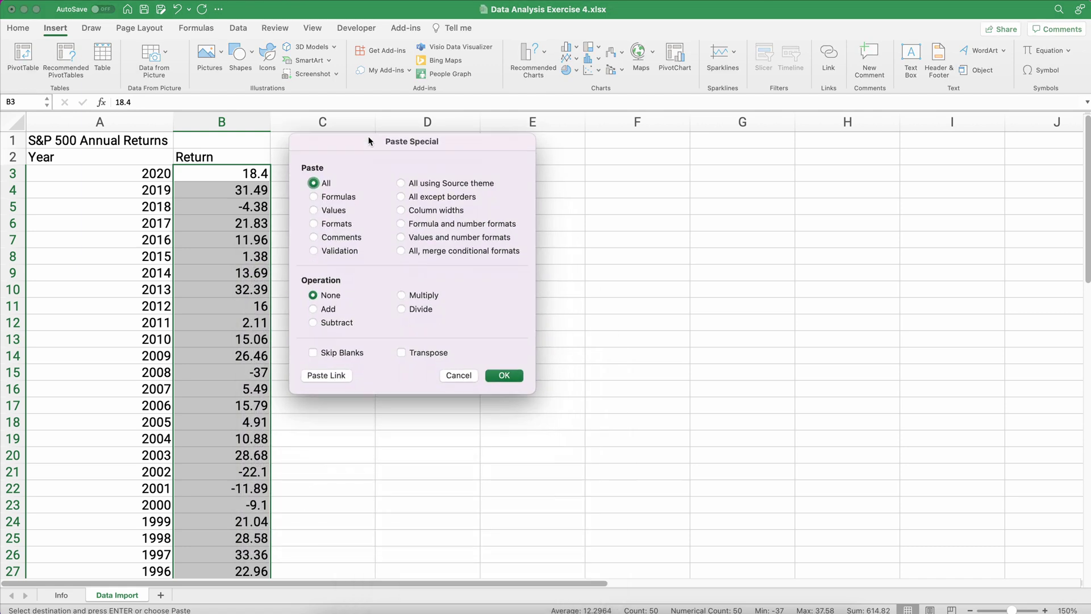
{"action": "left_click", "coordinate": [402, 309]}
{"action": "left_click_drag", "start_coordinate": [361, 146], "coordinate": [388, 151]}
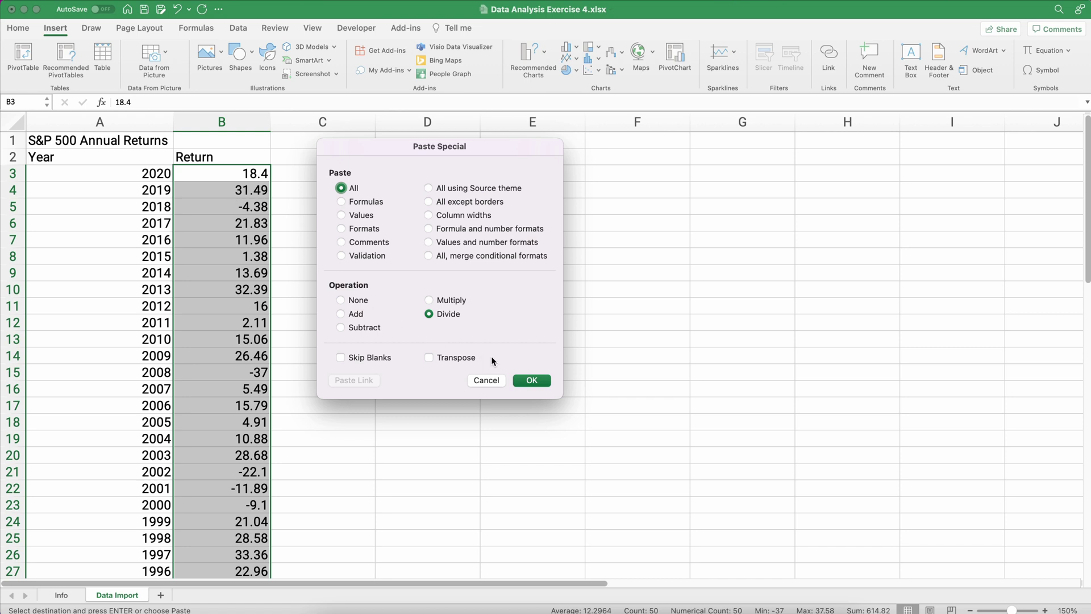
{"action": "left_click", "coordinate": [537, 384]}
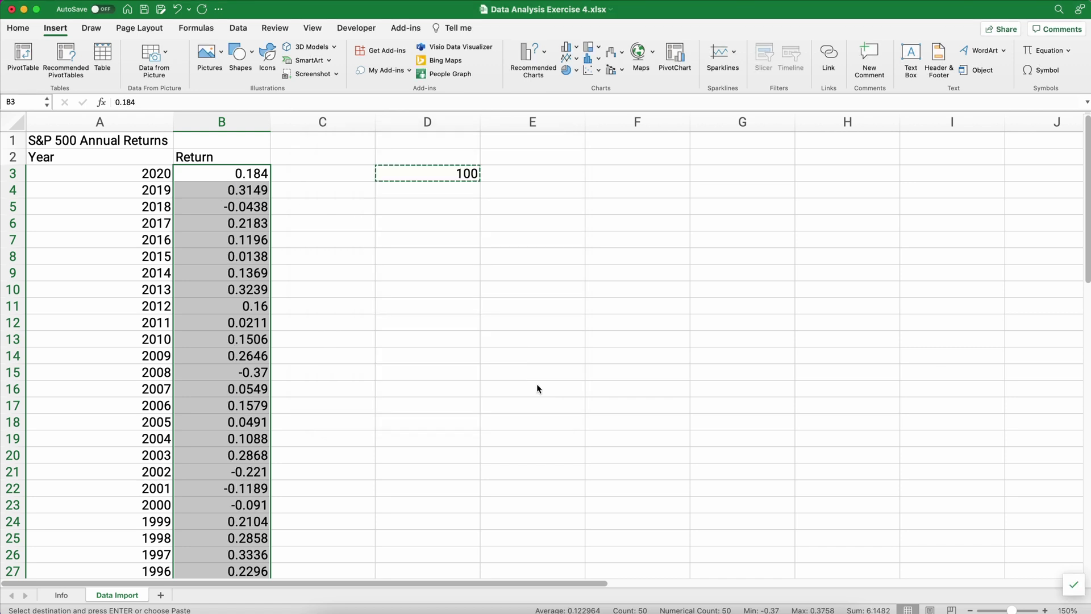
Clear the helper 100 from D3, restoring an accidentally deleted 2015 return.
{"action": "left_click", "coordinate": [300, 309]}
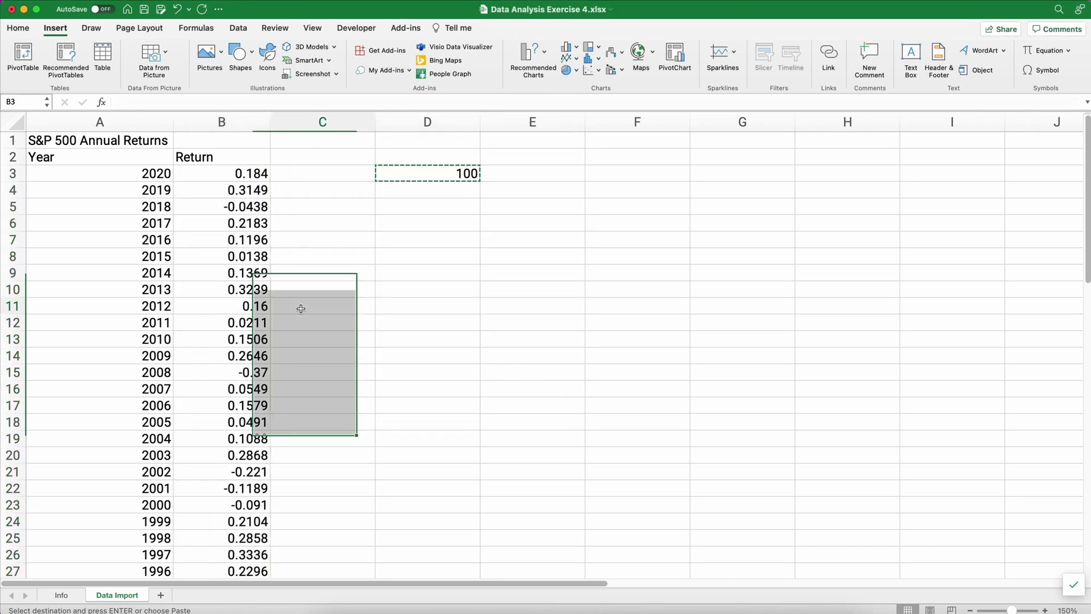
{"action": "left_click", "coordinate": [243, 258]}
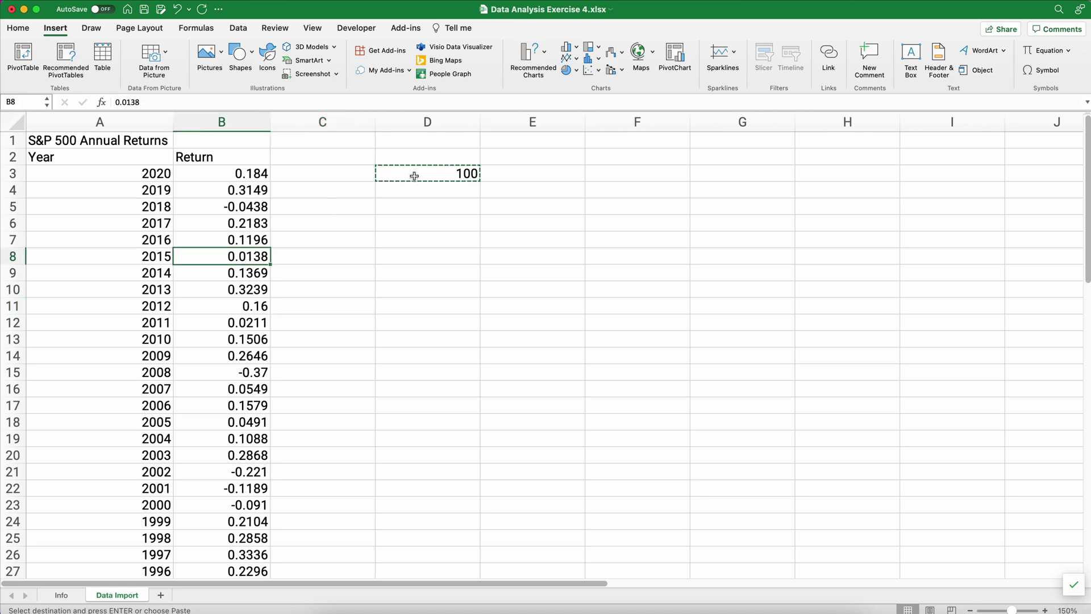
{"action": "key", "text": "Delete"}
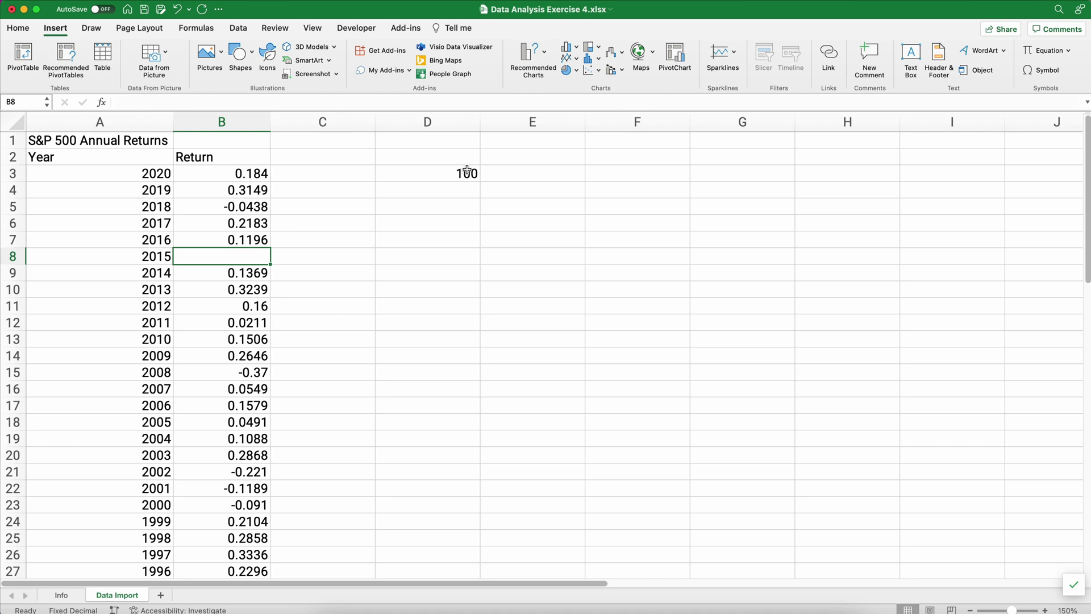
{"action": "key", "text": "super+z"}
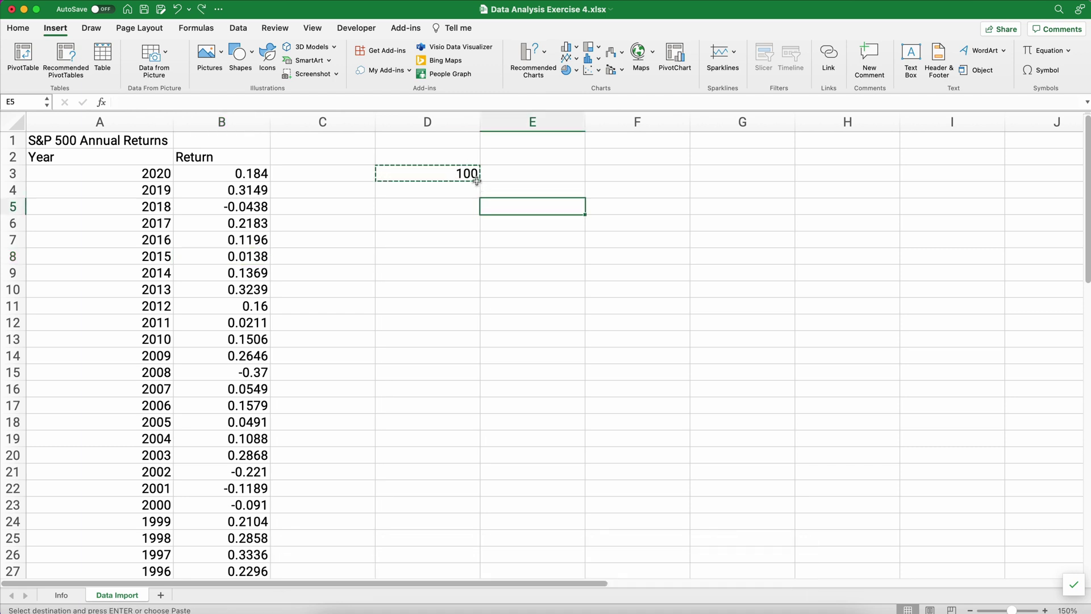
{"action": "left_click", "coordinate": [443, 173]}
{"action": "key", "text": "Delete"}
{"action": "left_click", "coordinate": [397, 272]}
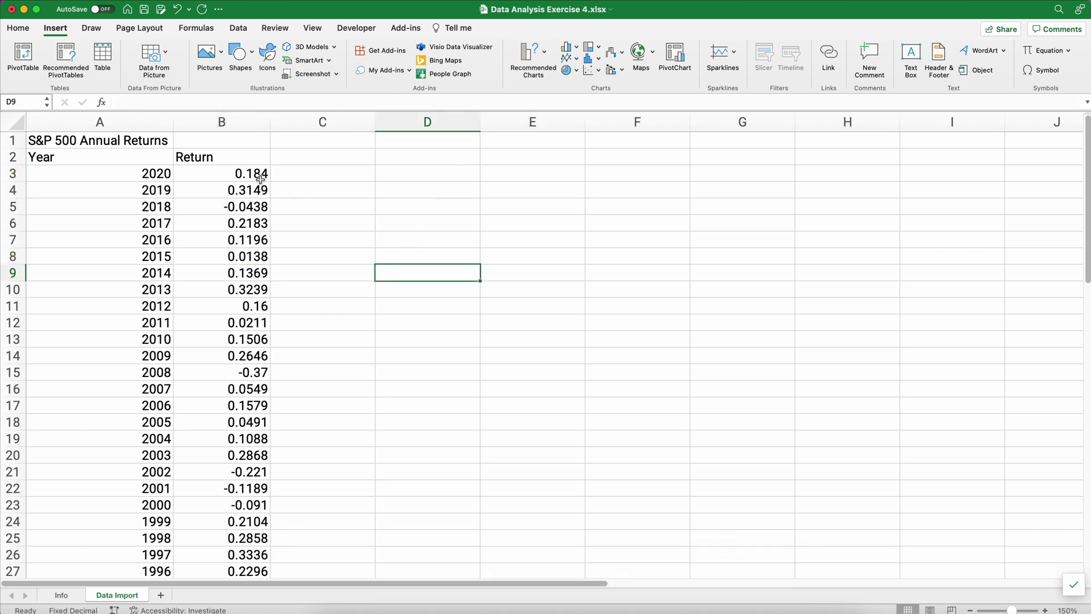
Format returns B3:B52 as percentages with two decimals, e.g. 18.40%.
{"action": "left_click", "coordinate": [253, 176]}
{"action": "key", "text": "shift+super+Down"}
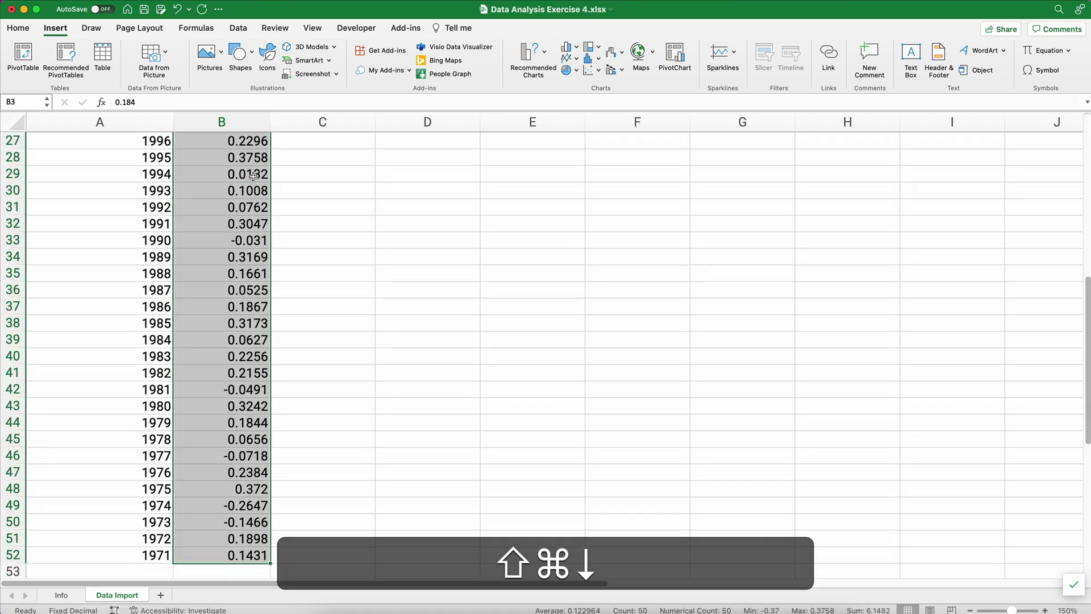
{"action": "left_click", "coordinate": [10, 30]}
{"action": "left_click", "coordinate": [10, 29]}
{"action": "left_click", "coordinate": [9, 30]}
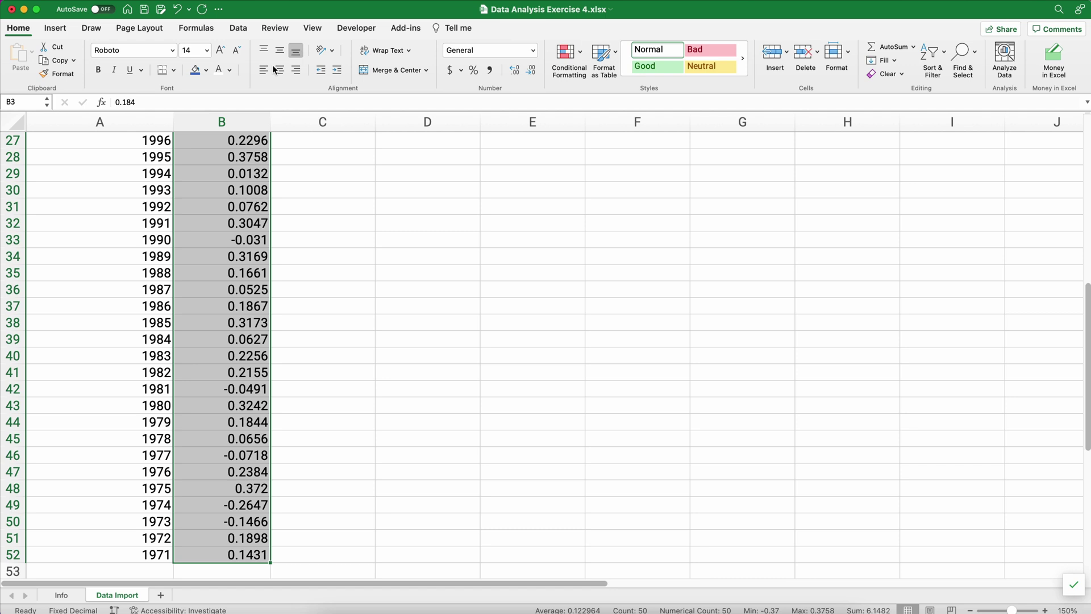
{"action": "left_click", "coordinate": [473, 70]}
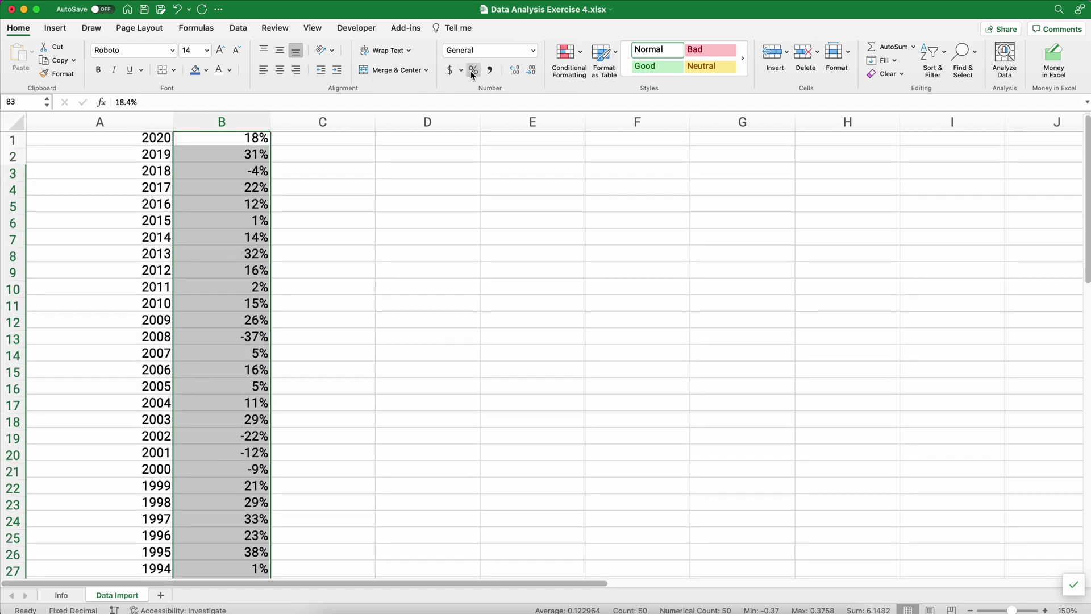
{"action": "left_click", "coordinate": [514, 72]}
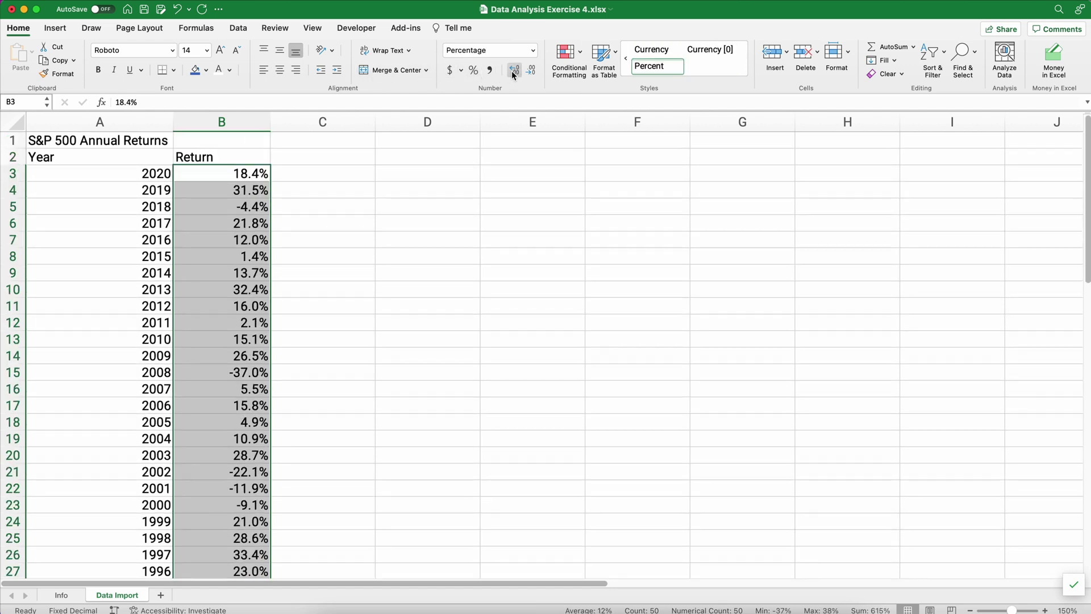
{"action": "left_click", "coordinate": [513, 72]}
{"action": "left_click", "coordinate": [363, 289]}
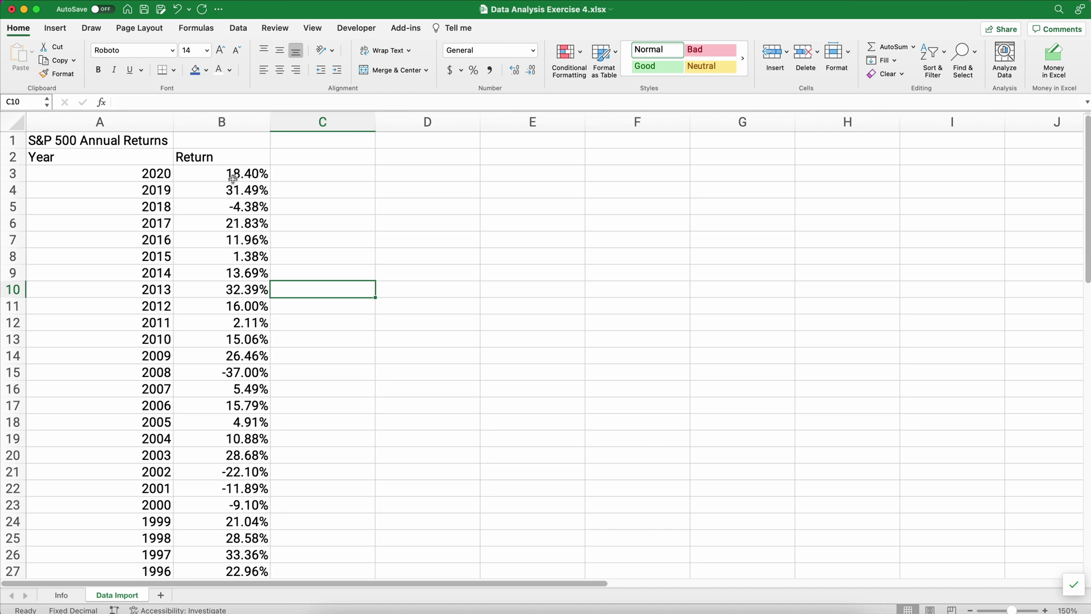
Try a comma number format on B3, then undo it.
{"action": "left_click", "coordinate": [233, 177]}
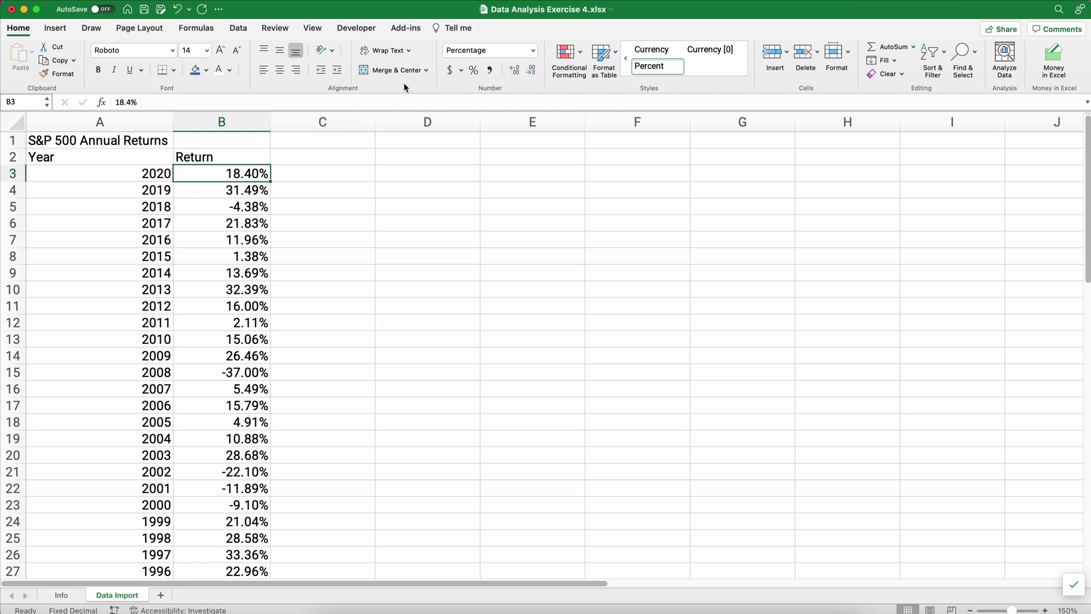
{"action": "left_click", "coordinate": [490, 71]}
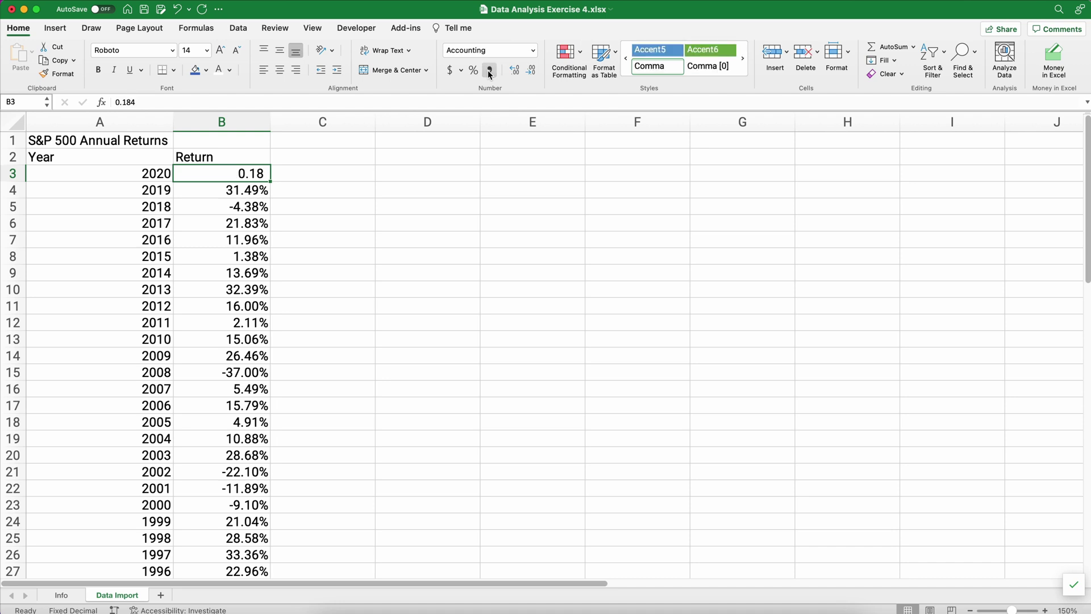
{"action": "key", "text": "super+z"}
{"action": "left_click", "coordinate": [326, 282]}
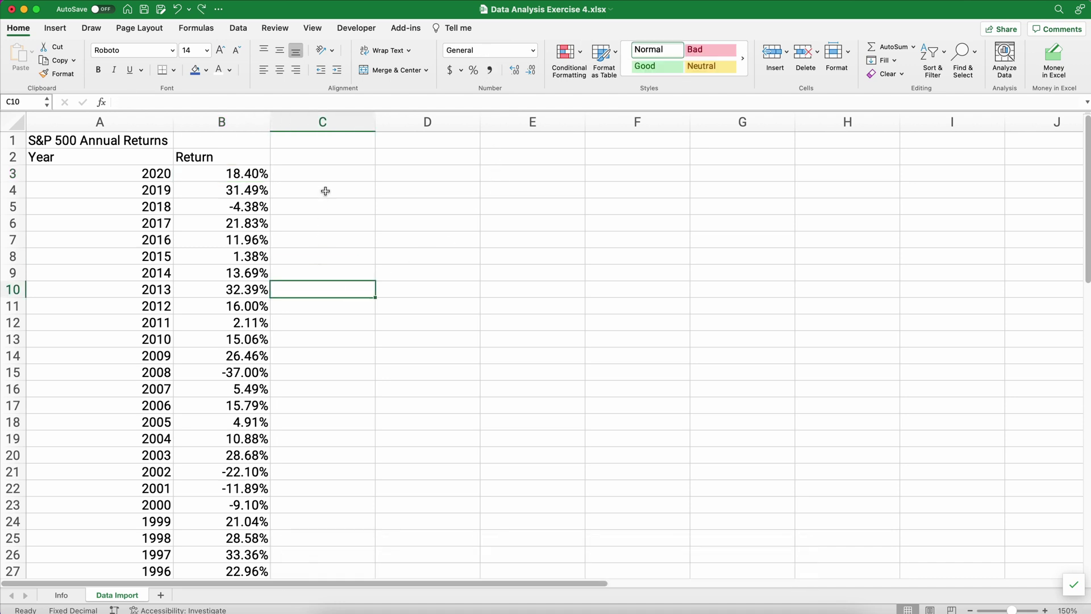
{"action": "left_click", "coordinate": [325, 161]}
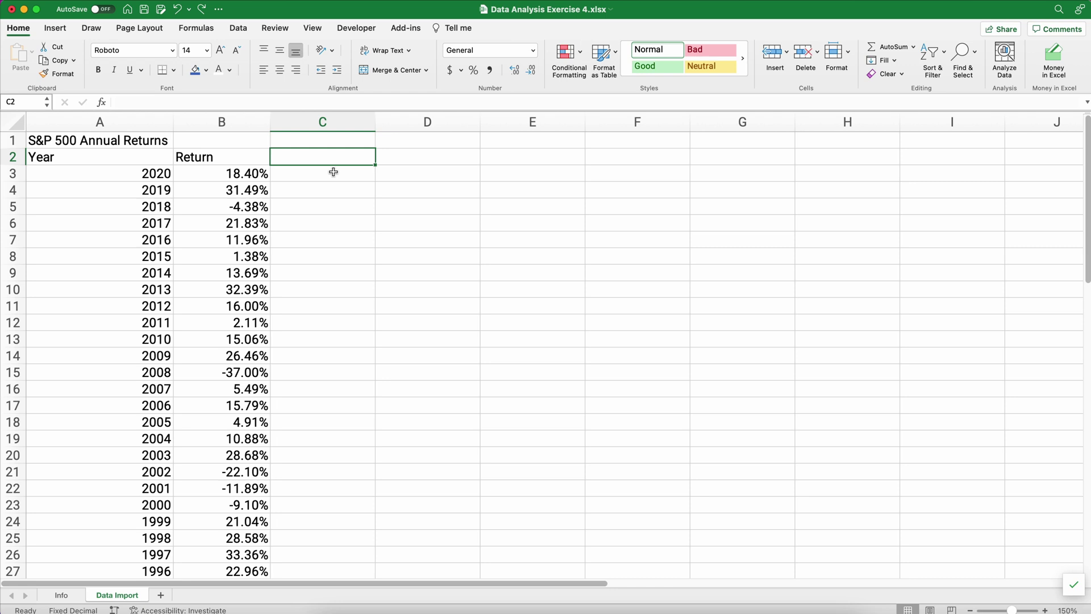
Turn on Data > Filter for the Year and Return range A2:B52.
{"action": "left_click", "coordinate": [121, 177]}
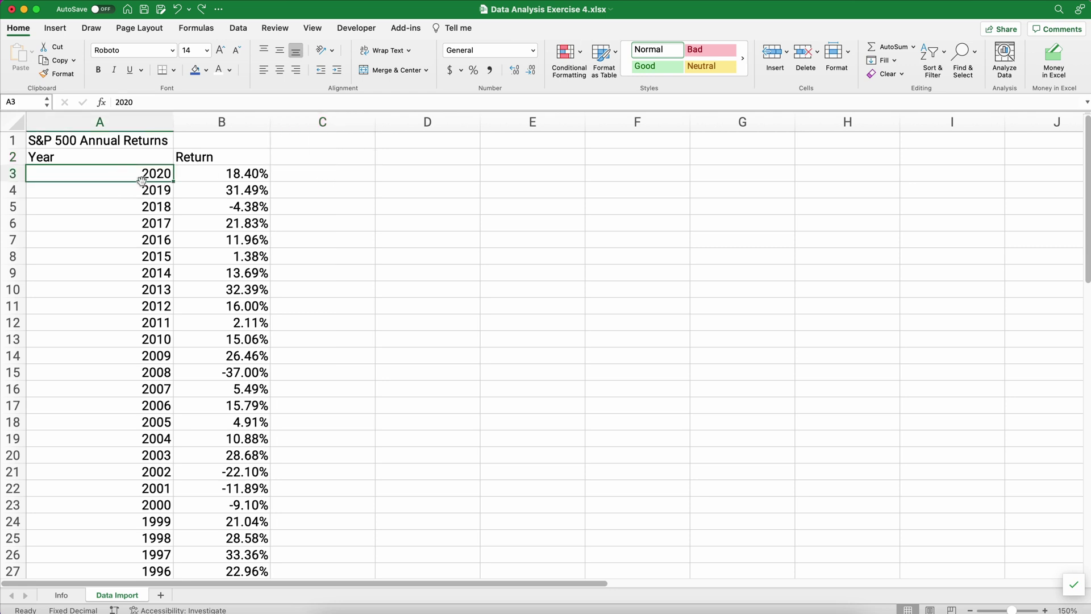
{"action": "left_click_drag", "start_coordinate": [149, 177], "coordinate": [152, 356]}
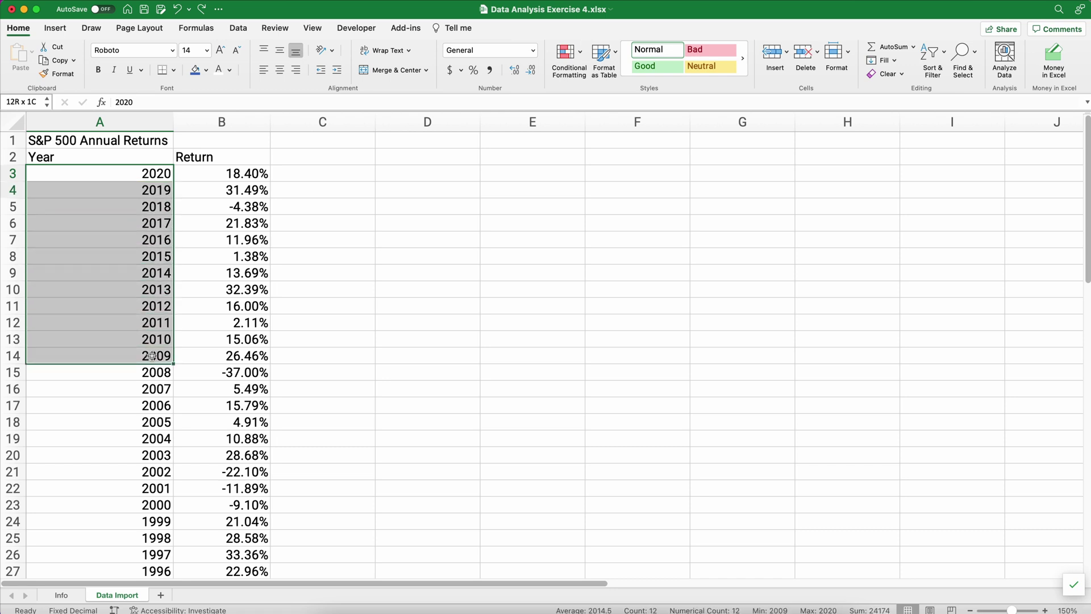
{"action": "left_click", "coordinate": [54, 161]}
{"action": "left_click_drag", "start_coordinate": [54, 161], "coordinate": [208, 175]}
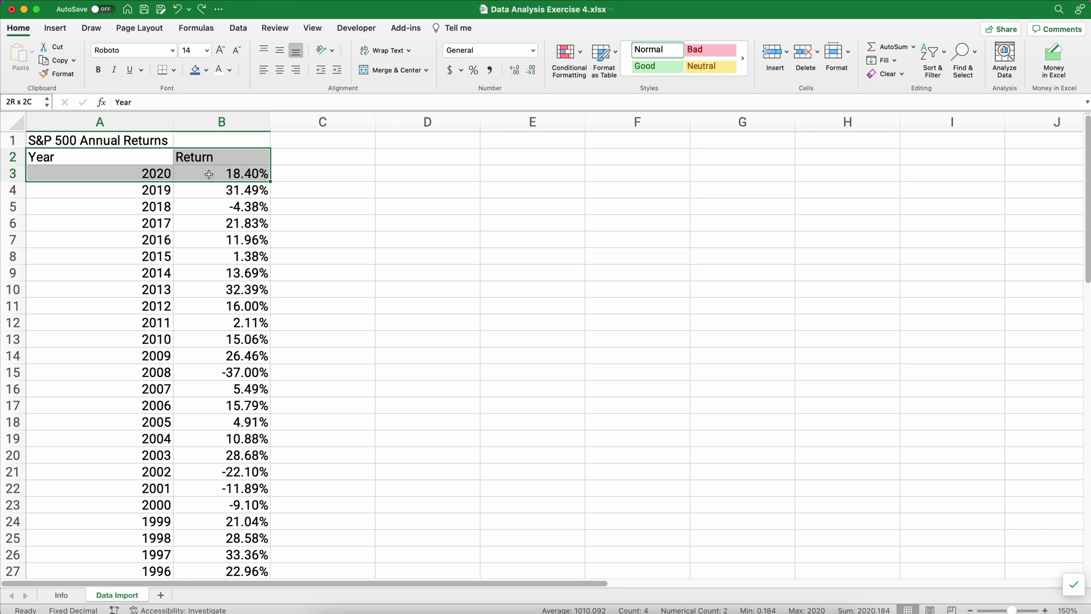
{"action": "key", "text": "shift+super+Down"}
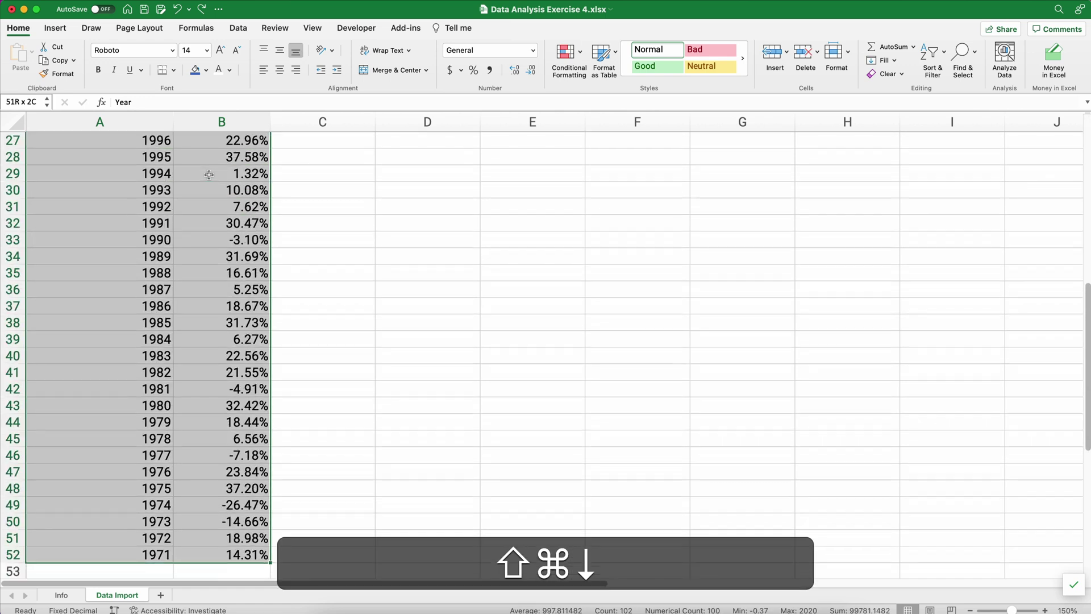
{"action": "left_click", "coordinate": [238, 29]}
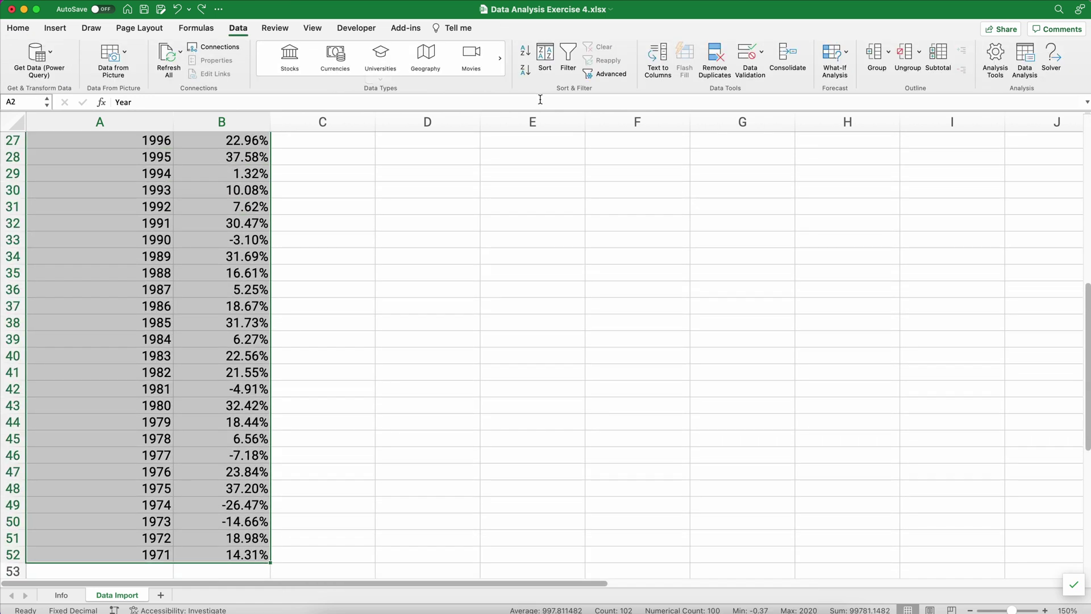
{"action": "left_click", "coordinate": [568, 55]}
{"action": "left_click", "coordinate": [230, 288]}
{"action": "key", "text": "super+Up"}
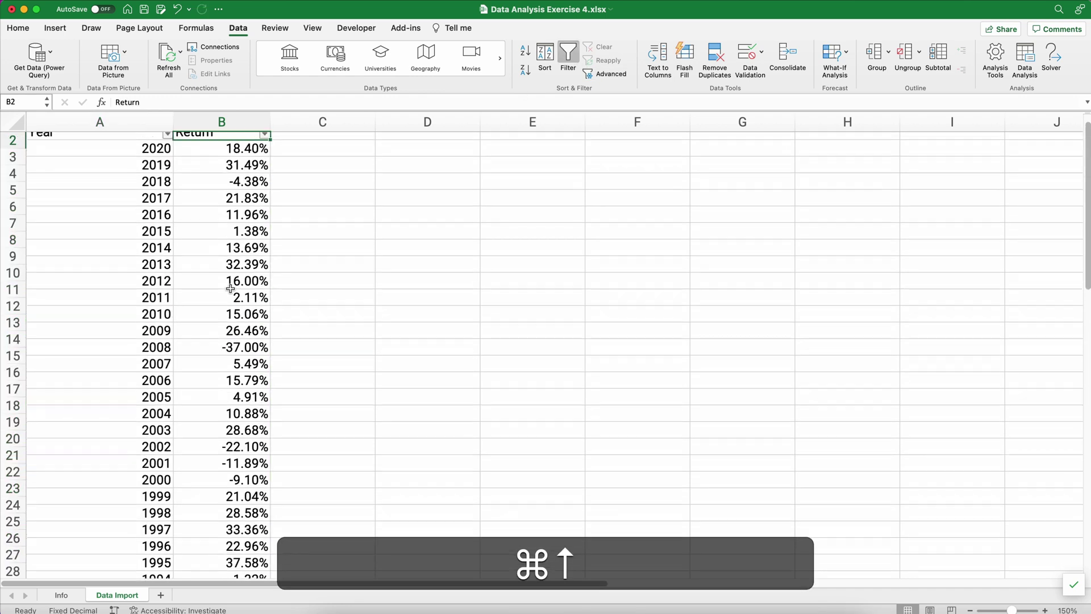
{"action": "scroll", "coordinate": [170, 294], "scroll_direction": "up", "scroll_amount": 1}
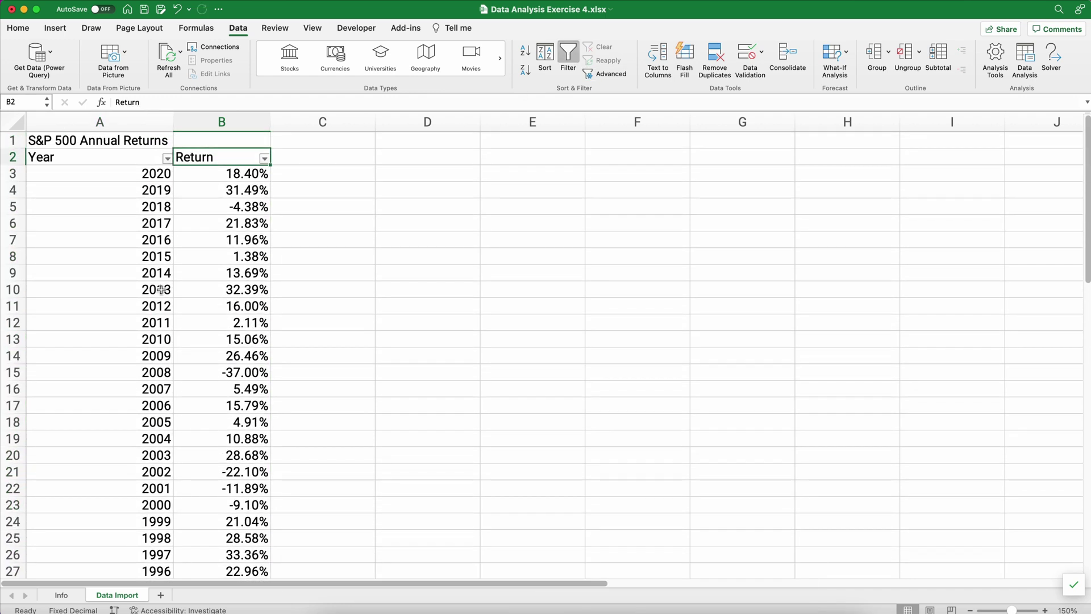
Sort the Year column ascending so data runs 1971 (14.31%) to 2020 (18.40%).
{"action": "left_click", "coordinate": [97, 161]}
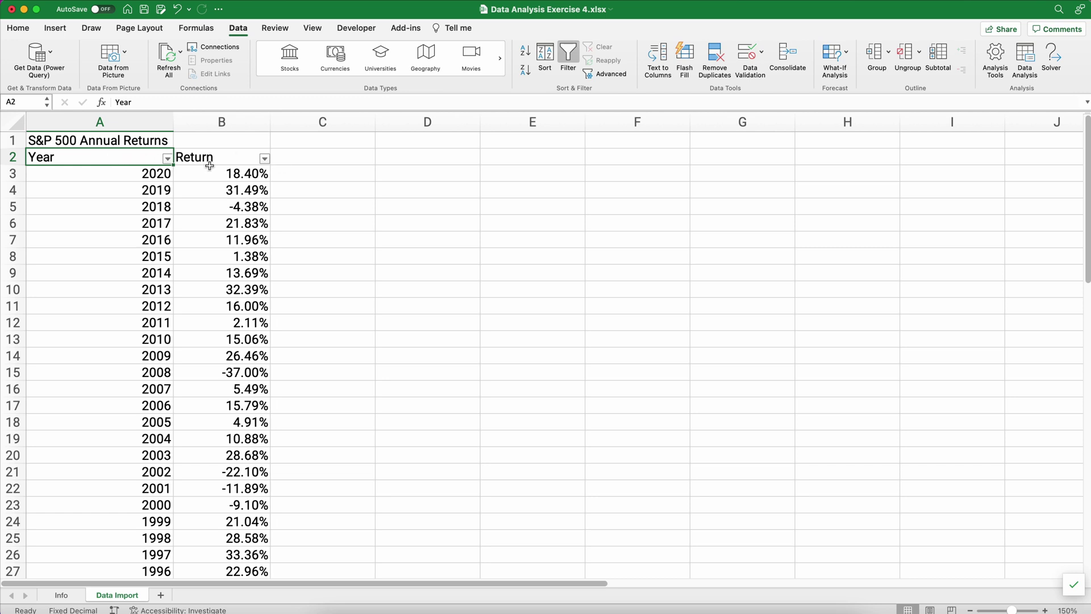
{"action": "left_click", "coordinate": [167, 159]}
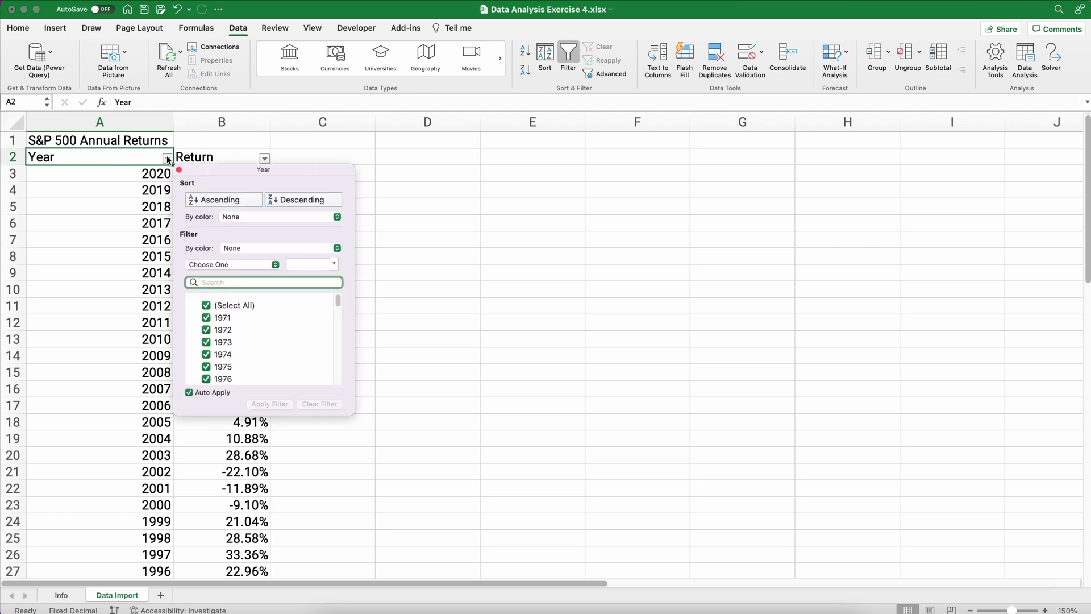
{"action": "left_click", "coordinate": [221, 201]}
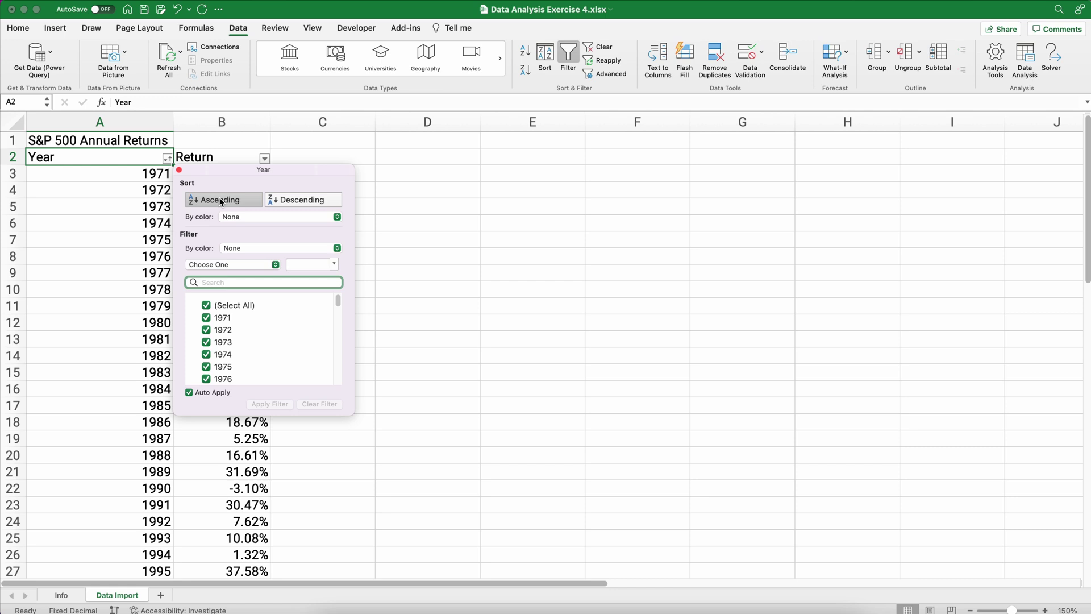
{"action": "left_click", "coordinate": [180, 171]}
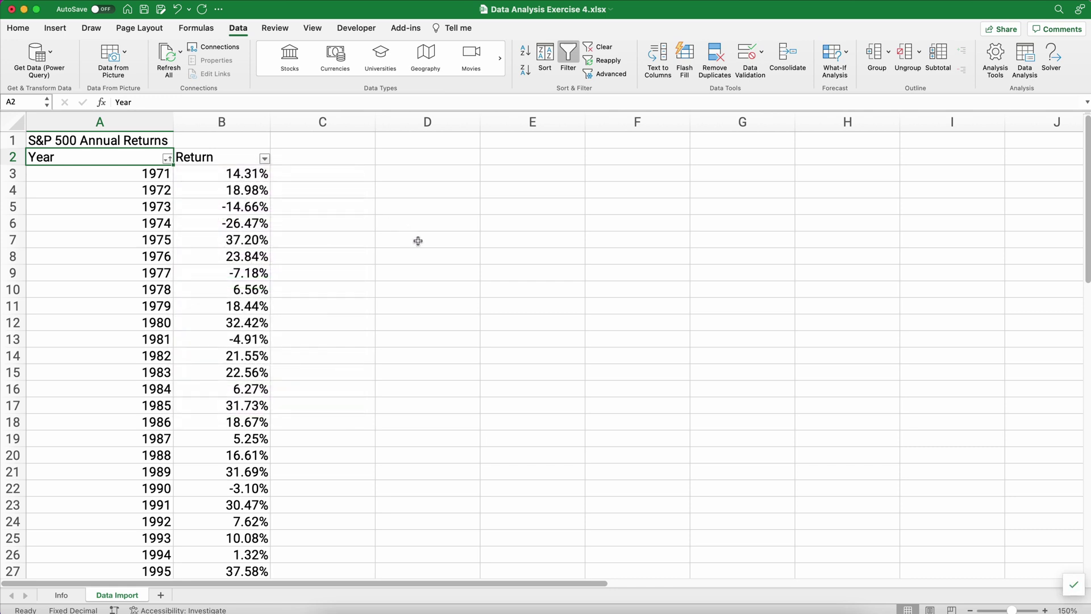
{"action": "left_click", "coordinate": [419, 238]}
{"action": "left_click", "coordinate": [164, 177]}
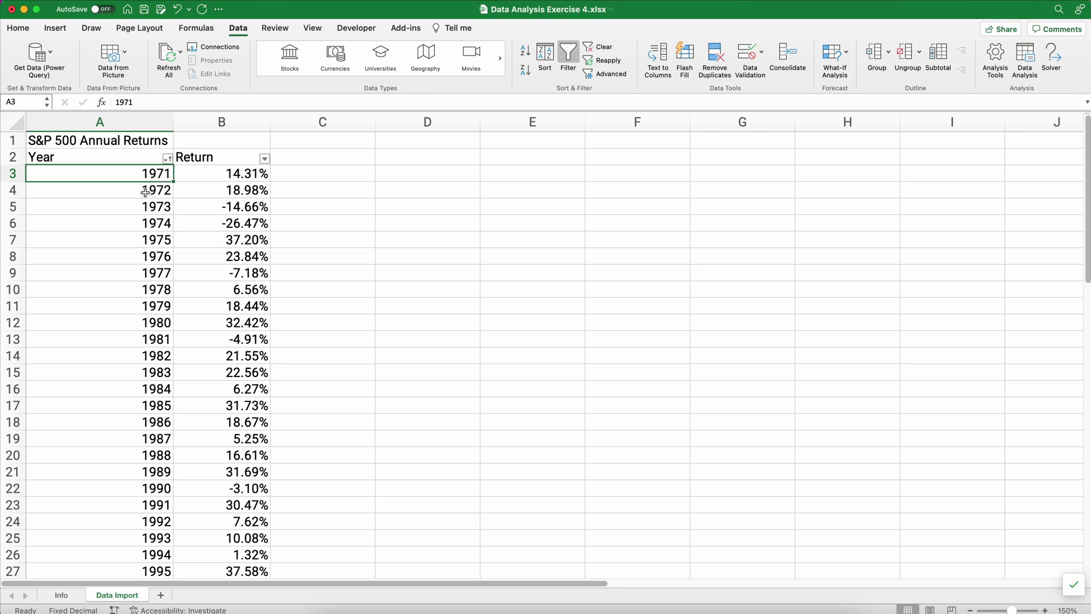
{"action": "left_click", "coordinate": [207, 175]}
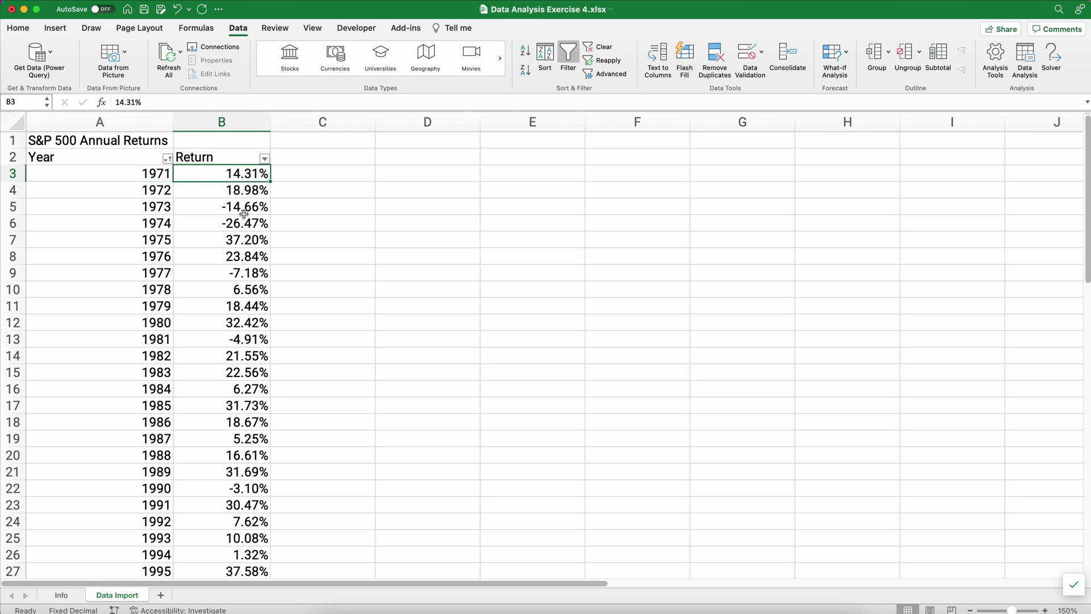
{"action": "left_click", "coordinate": [201, 233]}
{"action": "key", "text": "super+Down"}
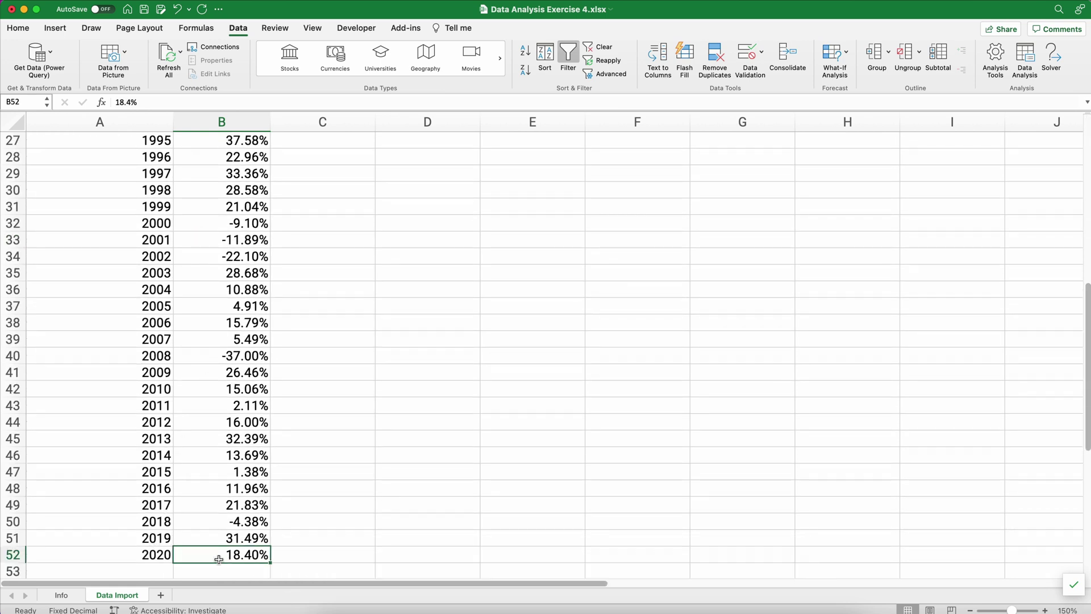
{"action": "key", "text": "super"}
{"action": "key", "text": "super+Up"}
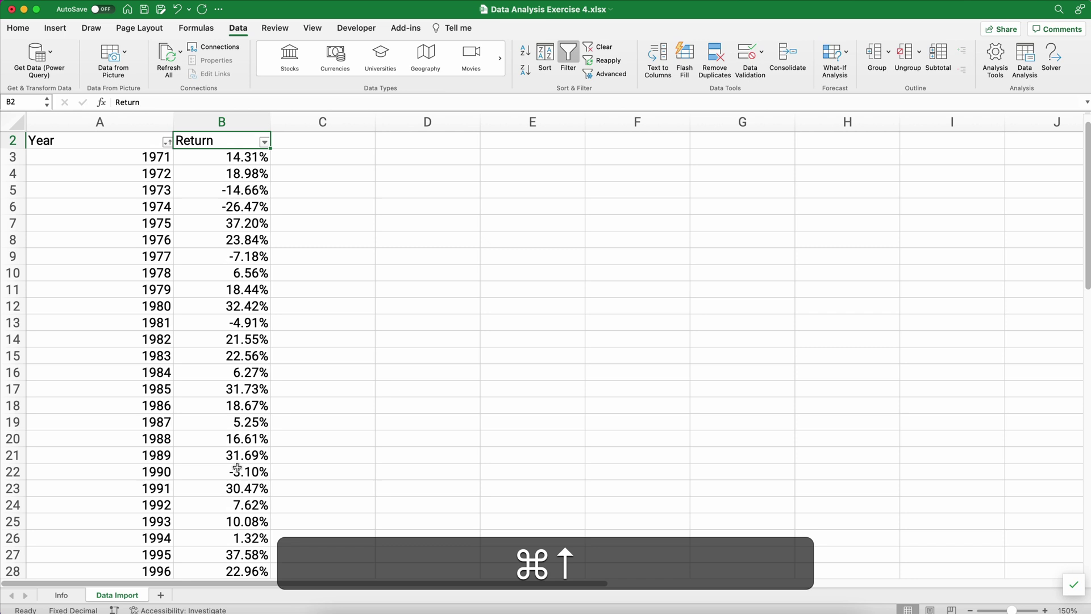
Enter 1000 in C1 and format it in Accounting style as $1,000.00.
{"action": "left_click", "coordinate": [361, 262]}
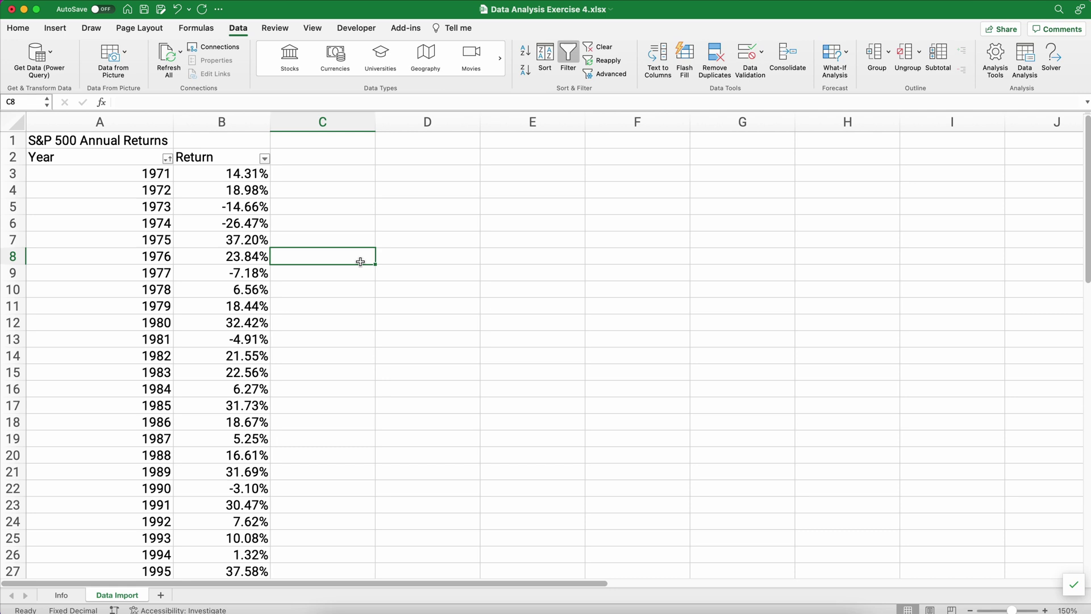
{"action": "left_click", "coordinate": [340, 144]}
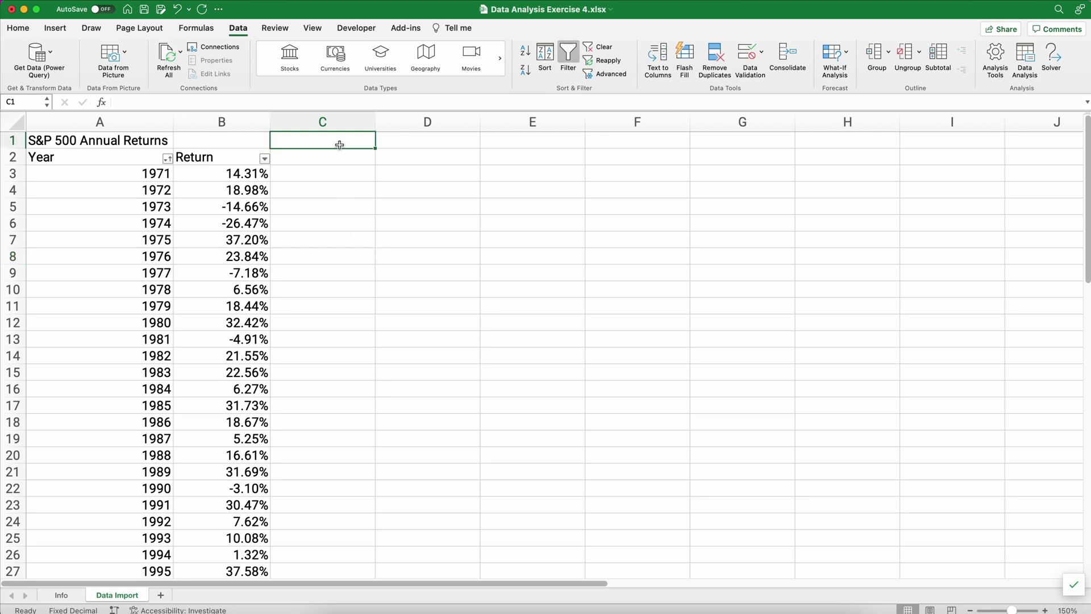
{"action": "type", "text": "1000"}
{"action": "key", "text": "Return"}
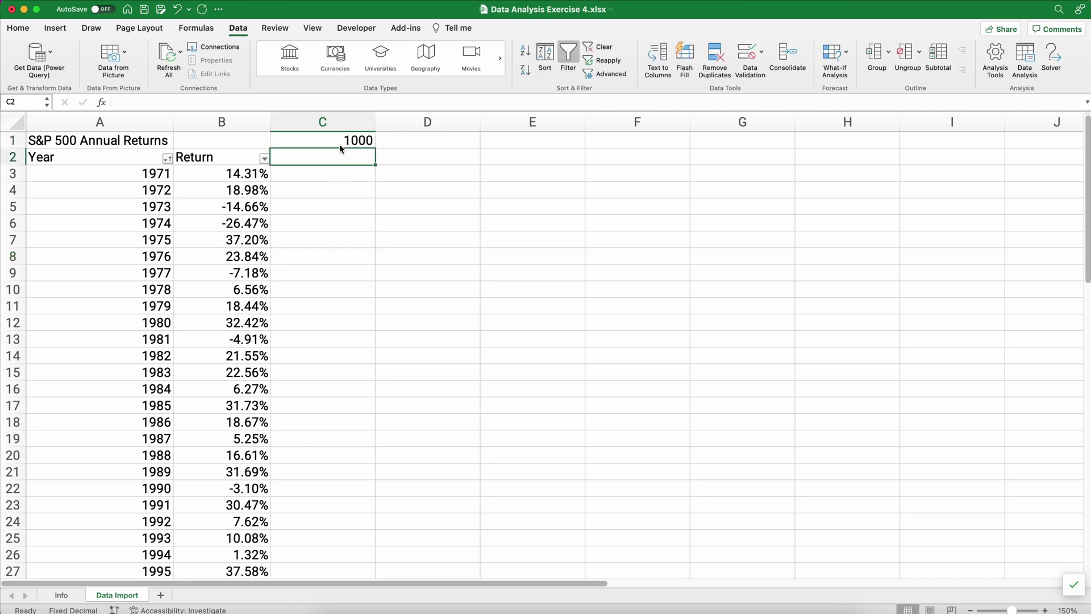
{"action": "left_click", "coordinate": [339, 141]}
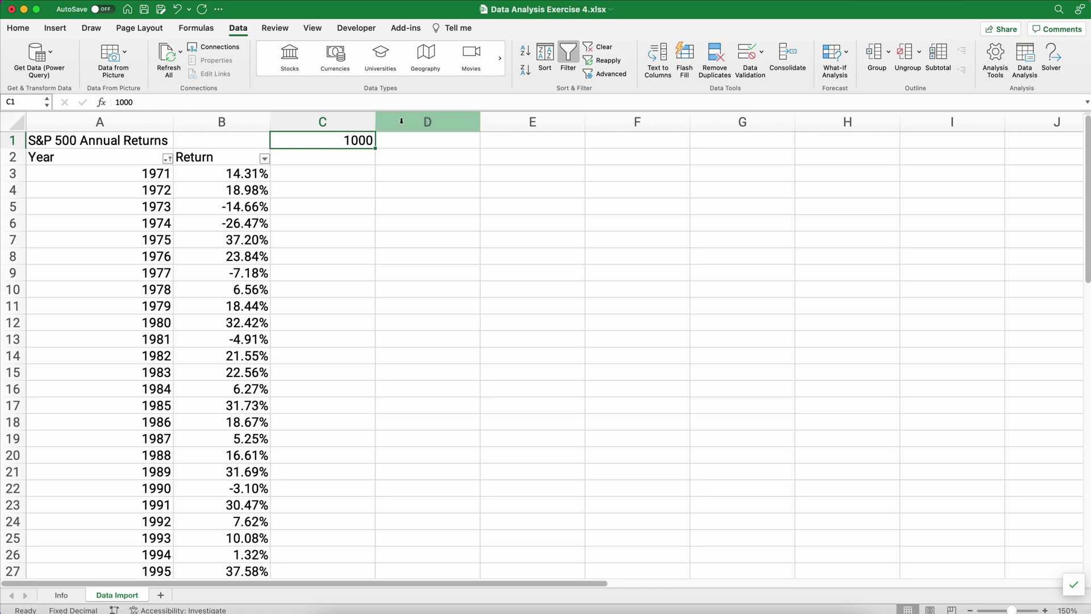
{"action": "left_click", "coordinate": [18, 29]}
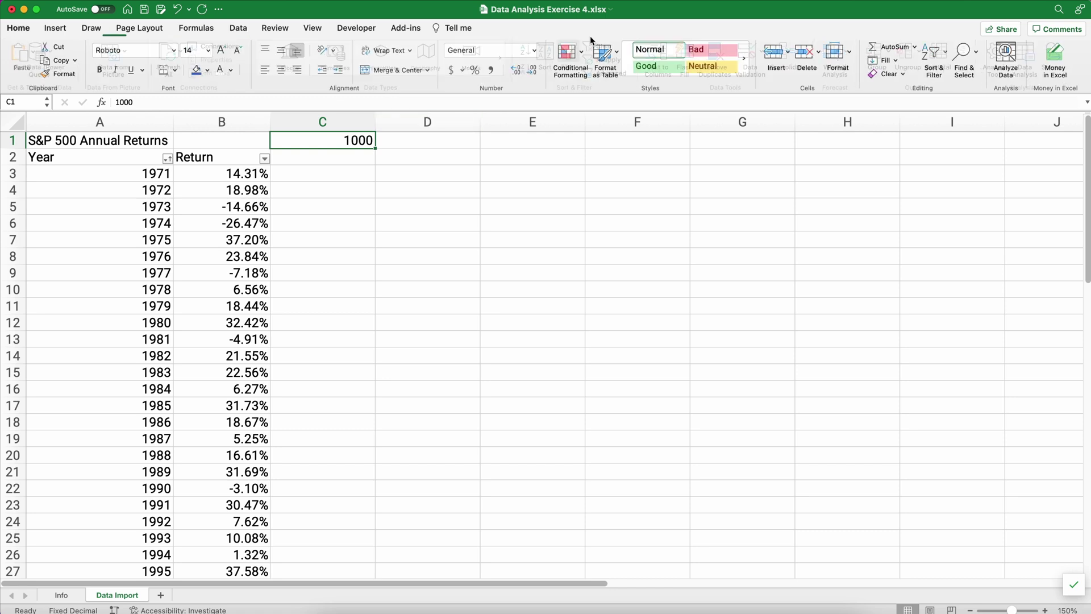
{"action": "left_click", "coordinate": [450, 70]}
Label C2 'Investment'.
{"action": "left_click", "coordinate": [336, 163]}
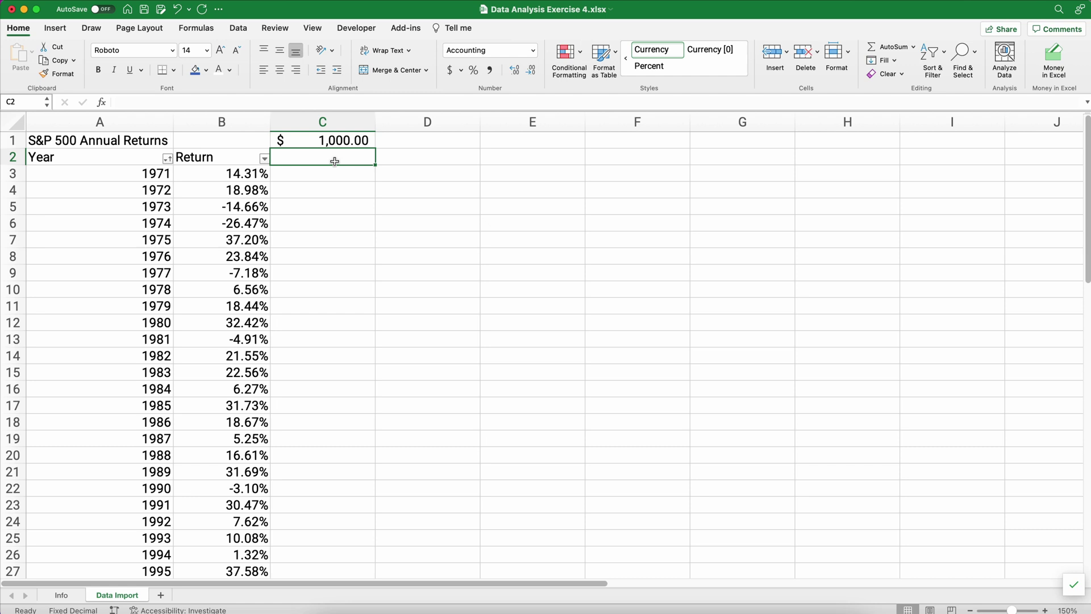
{"action": "type", "text": "I"}
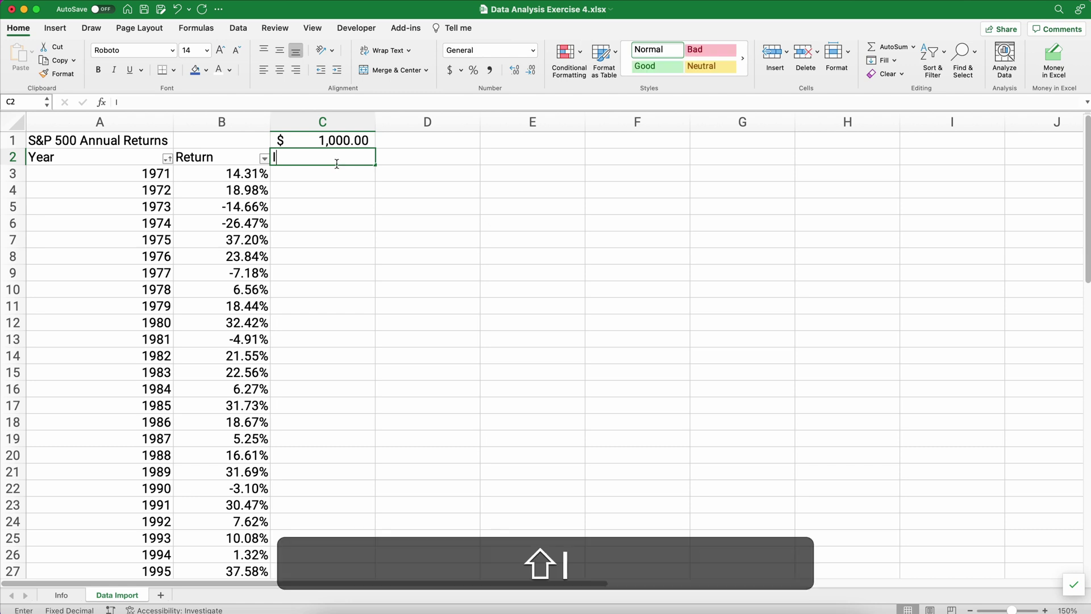
{"action": "type", "text": "nvestment"}
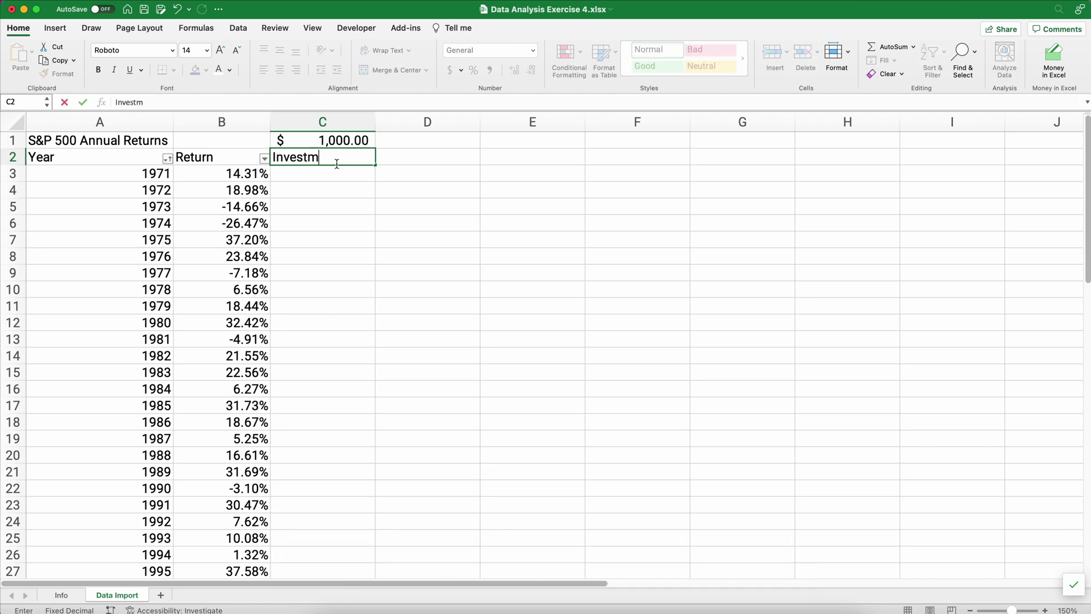
{"action": "key", "text": "Return"}
Enter =C1*(1+B3) in C3, giving $1,143.10 for 1971.
{"action": "type", "text": "="}
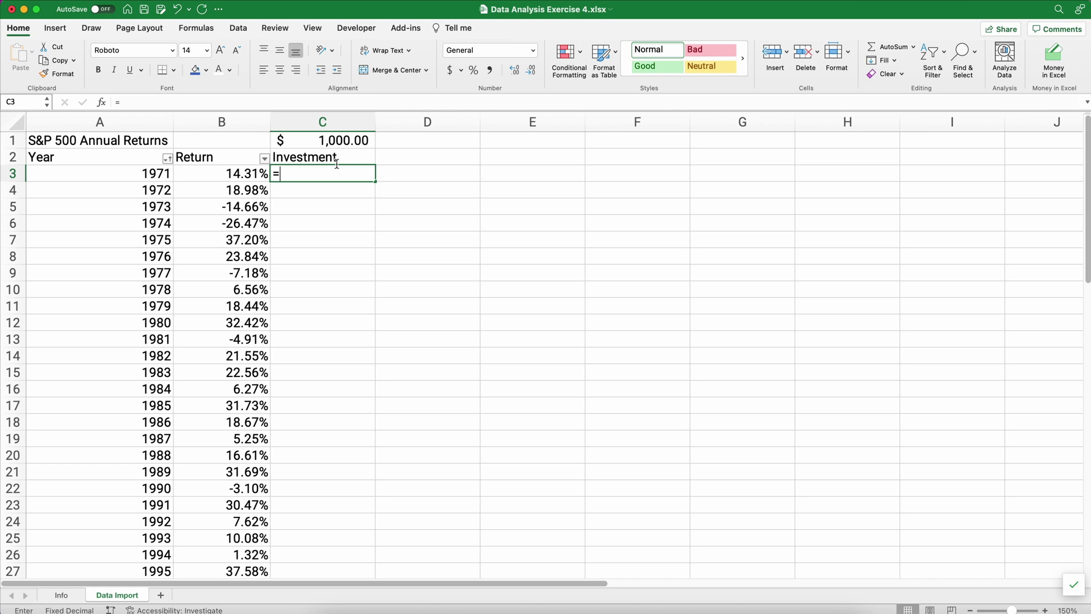
{"action": "key", "text": "Up"}
{"action": "key", "text": "Up"}
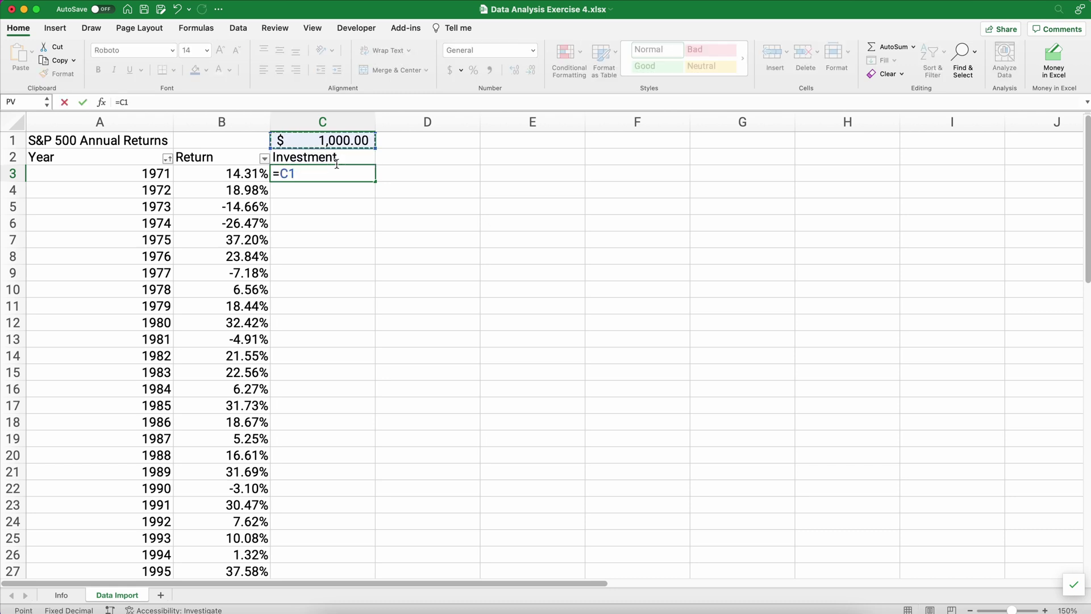
{"action": "type", "text": "*"}
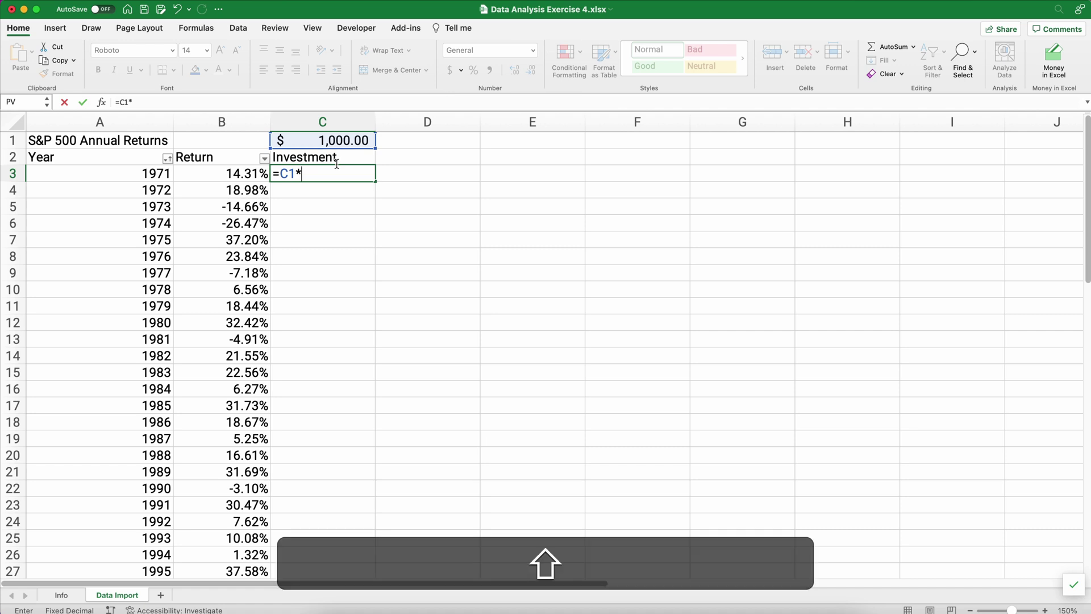
{"action": "type", "text": "(1+"}
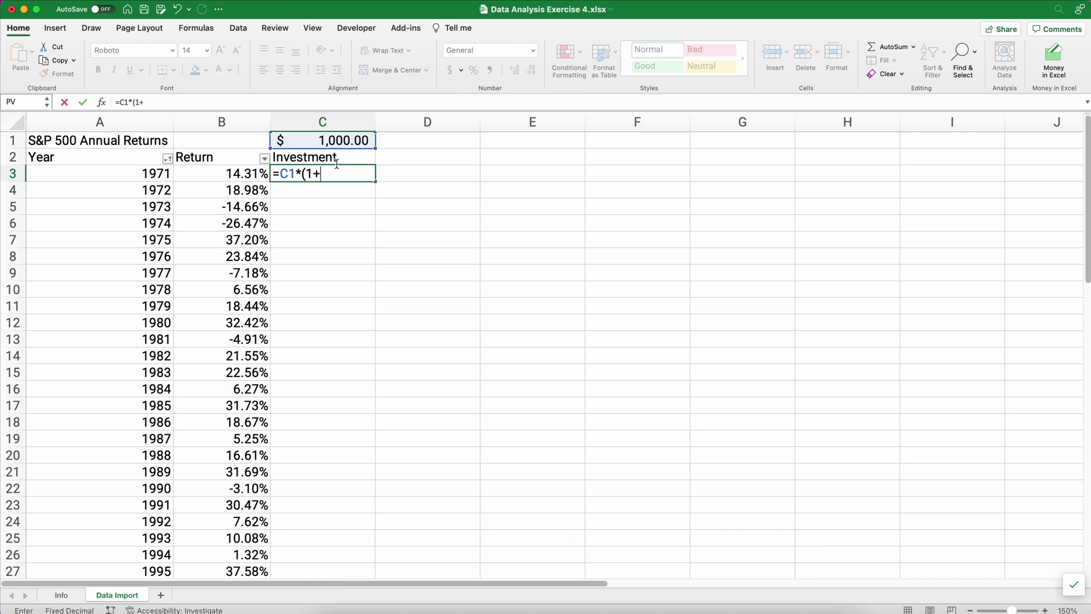
{"action": "left_click", "coordinate": [241, 173]}
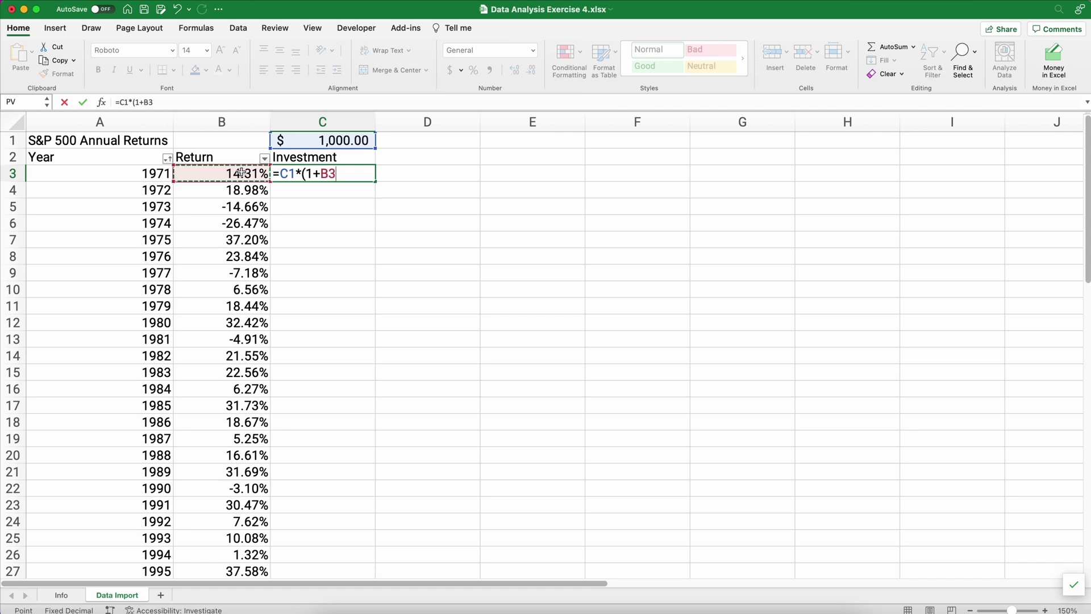
{"action": "type", "text": ")"}
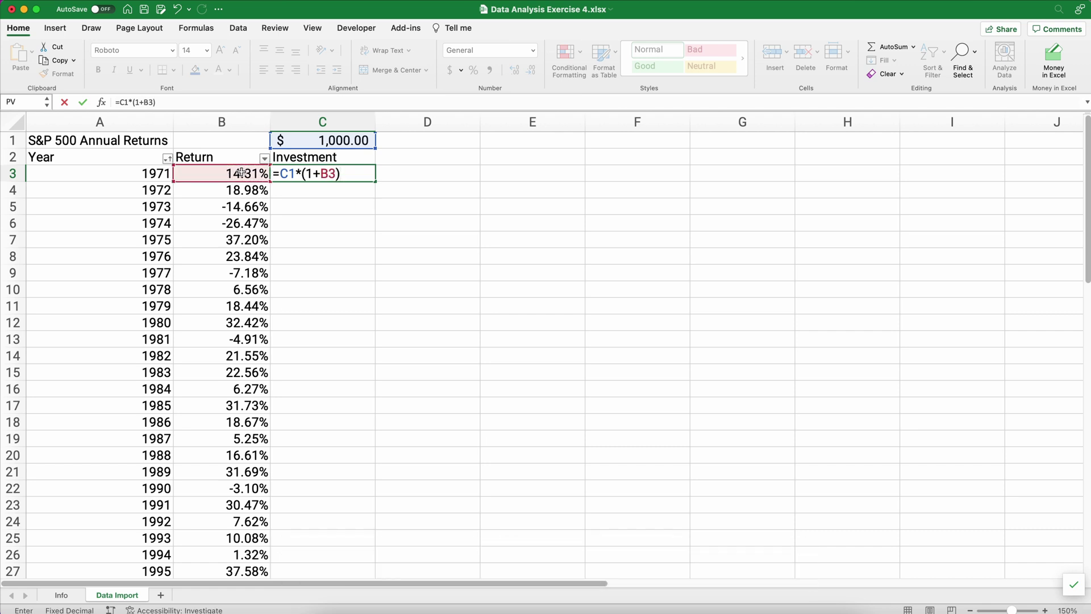
{"action": "key", "text": "Return"}
{"action": "key", "text": "Up"}
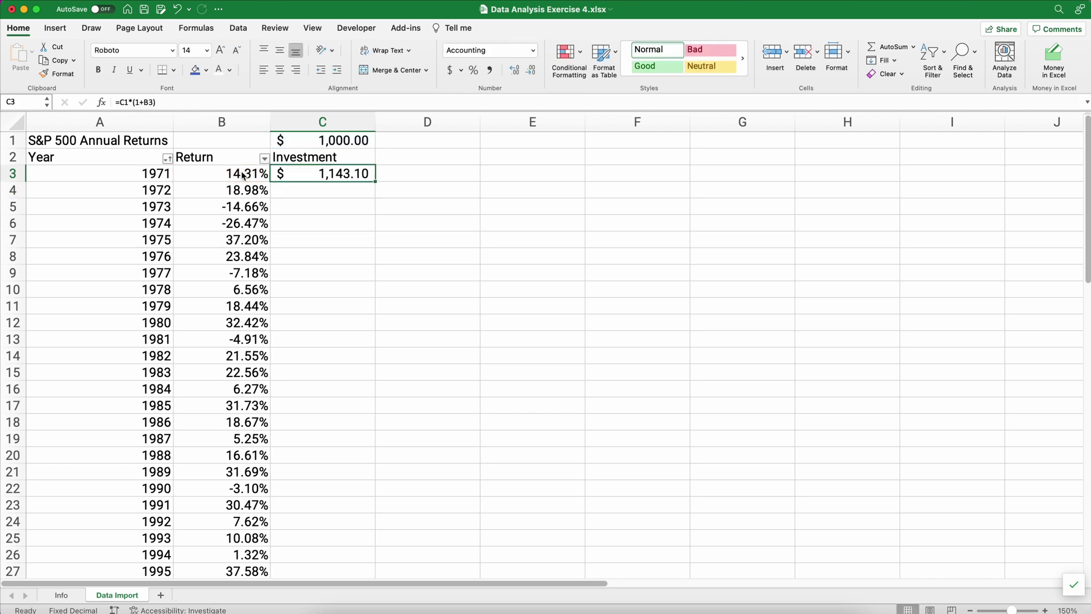
Enter =C3*(1+B4) in C4 to compound the 1972 return.
{"action": "left_click", "coordinate": [323, 194]}
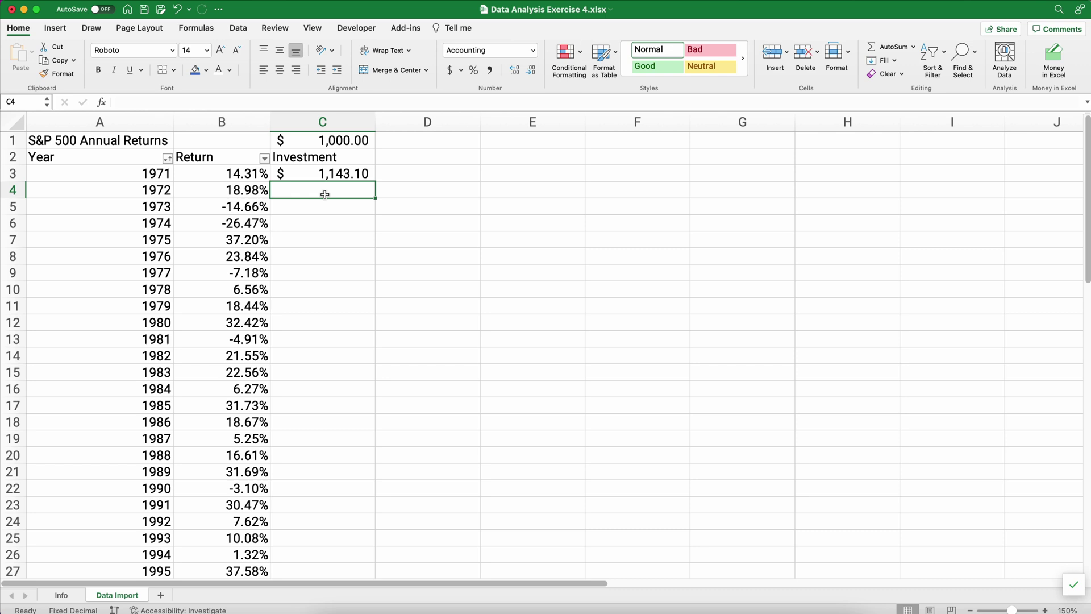
{"action": "type", "text": "="}
{"action": "key", "text": "Up"}
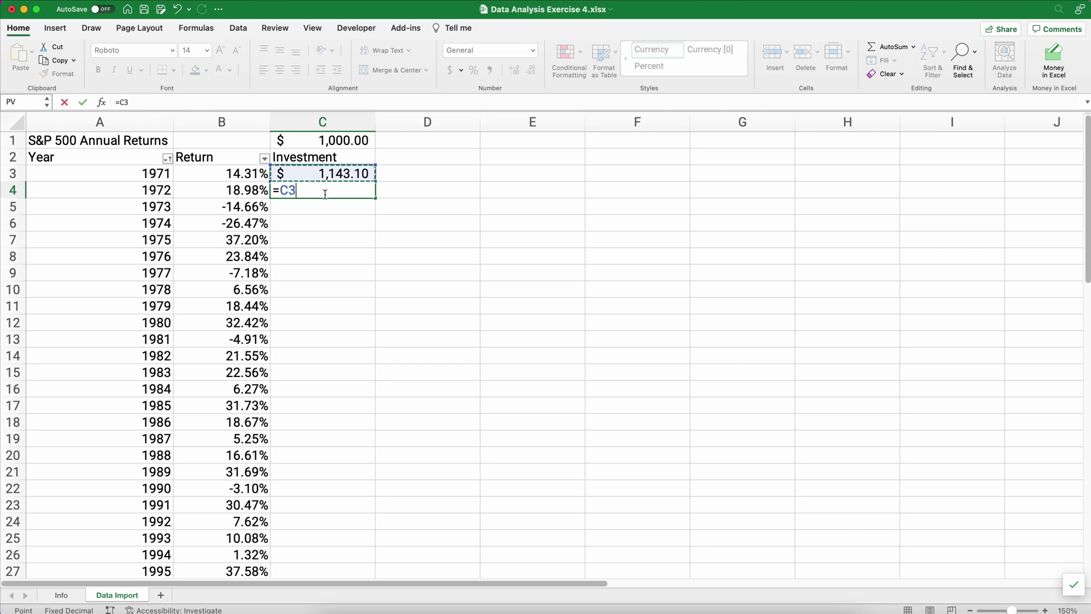
{"action": "type", "text": "*("}
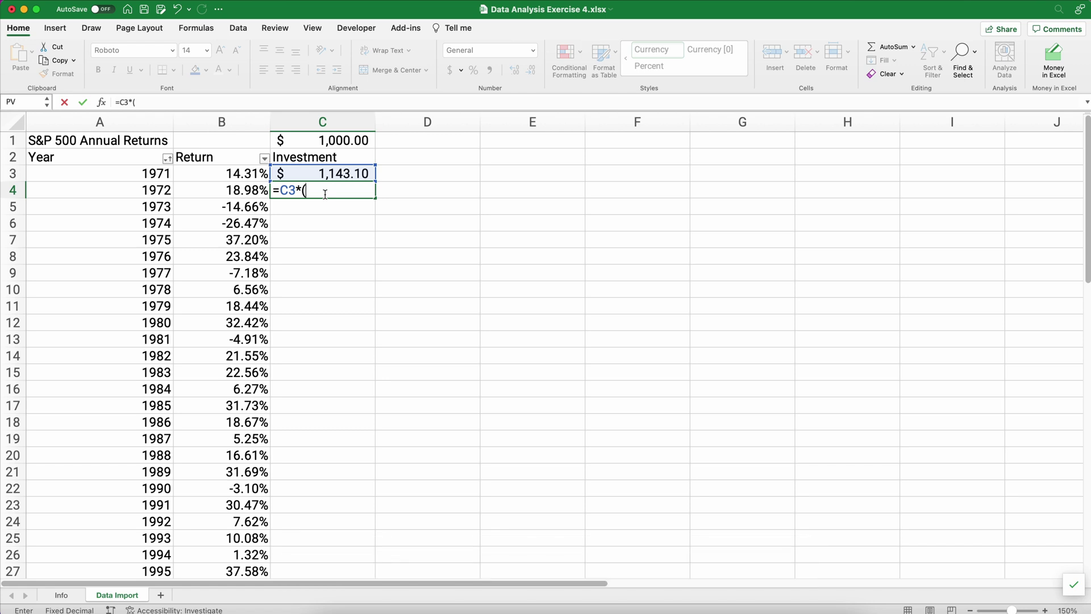
{"action": "type", "text": "1+"}
{"action": "left_click", "coordinate": [263, 192]}
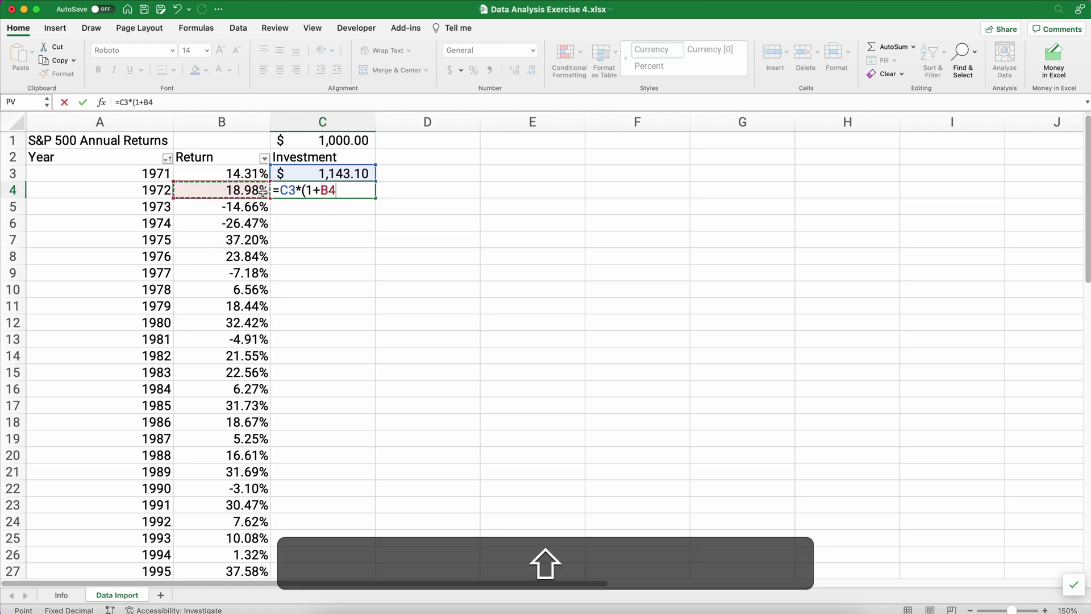
{"action": "type", "text": ")"}
{"action": "key", "text": "Return"}
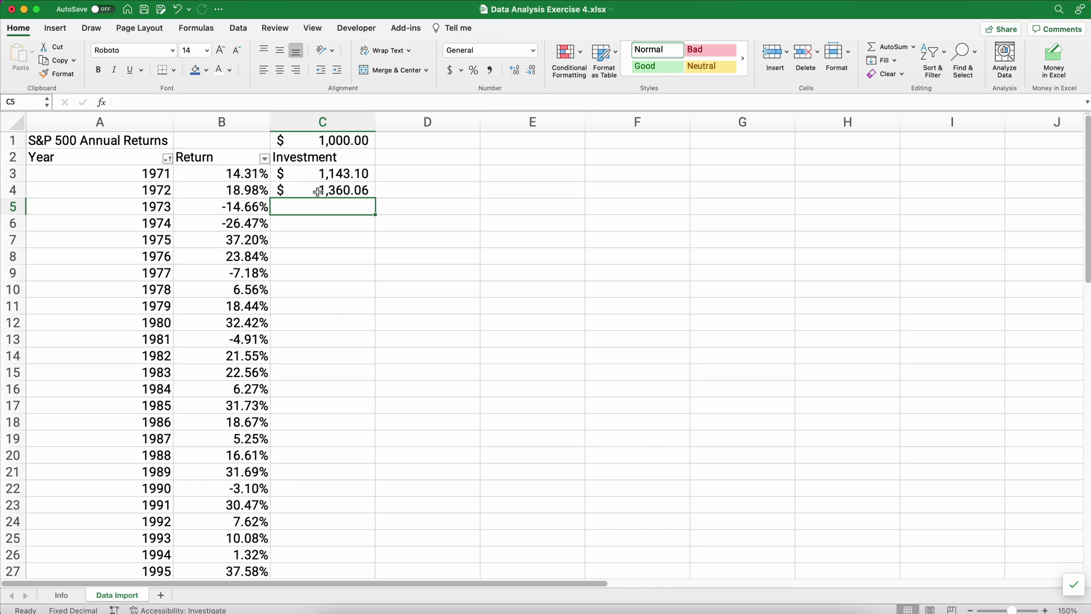
Fill the C4 formula down to C52, reaching $174,950.96 in 2020.
{"action": "left_click", "coordinate": [315, 192]}
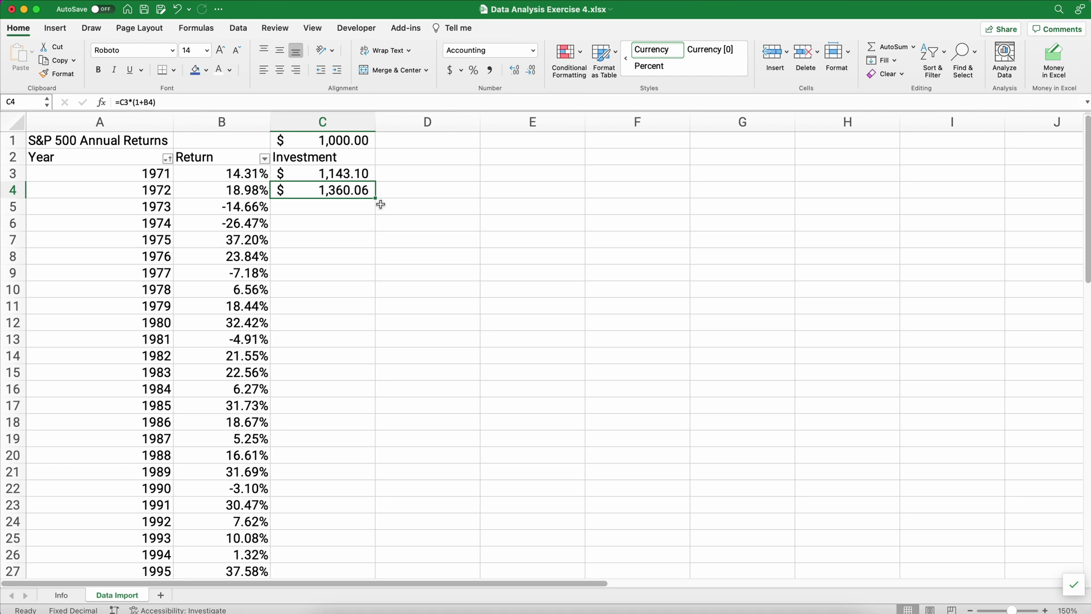
{"action": "double_click", "coordinate": [376, 199]}
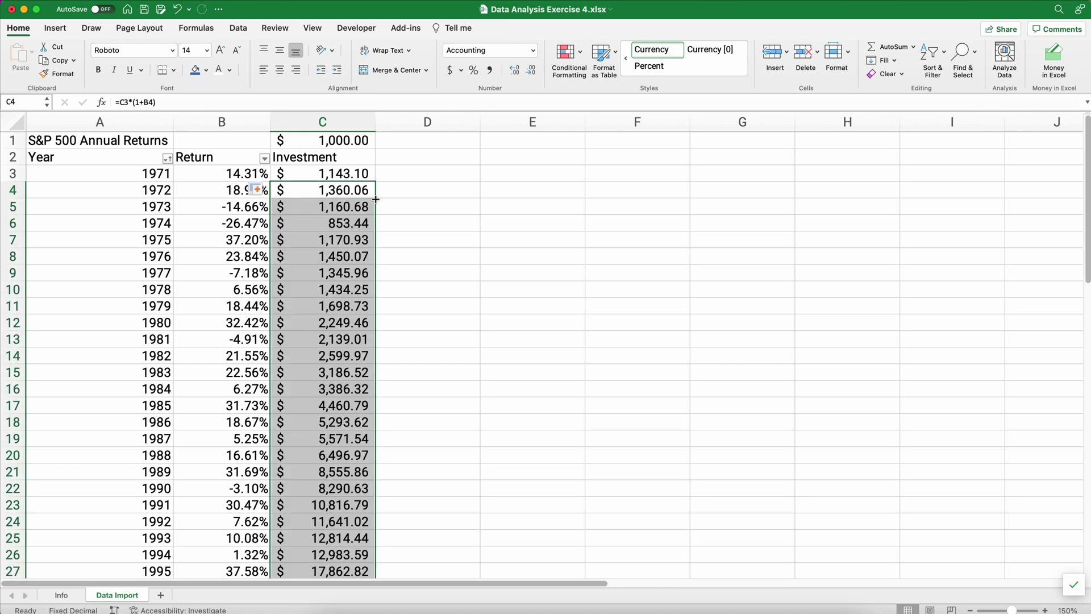
{"action": "left_click", "coordinate": [322, 242]}
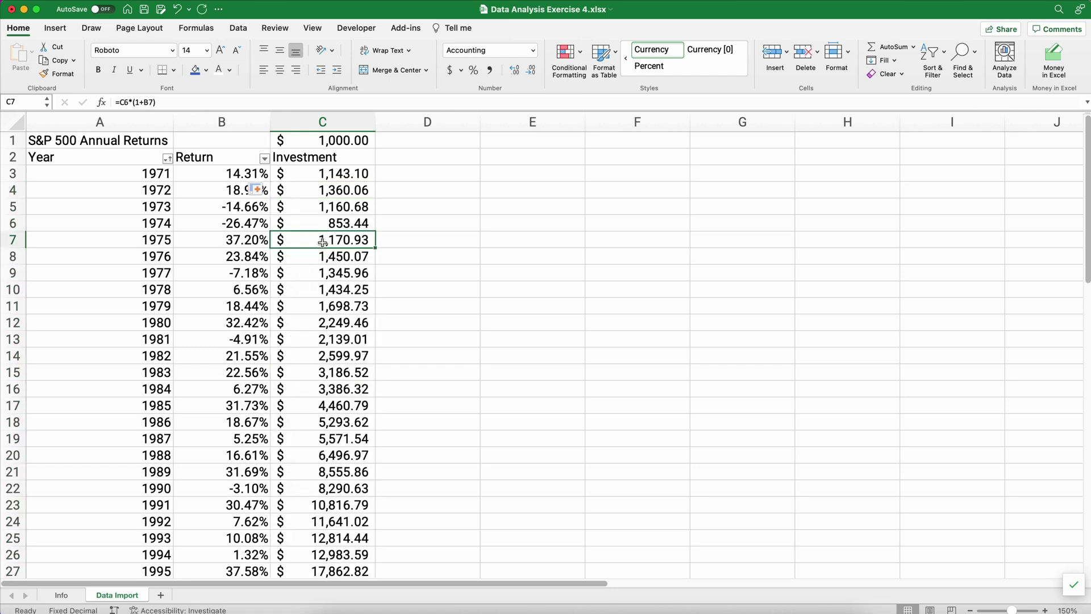
{"action": "key", "text": "super+Down"}
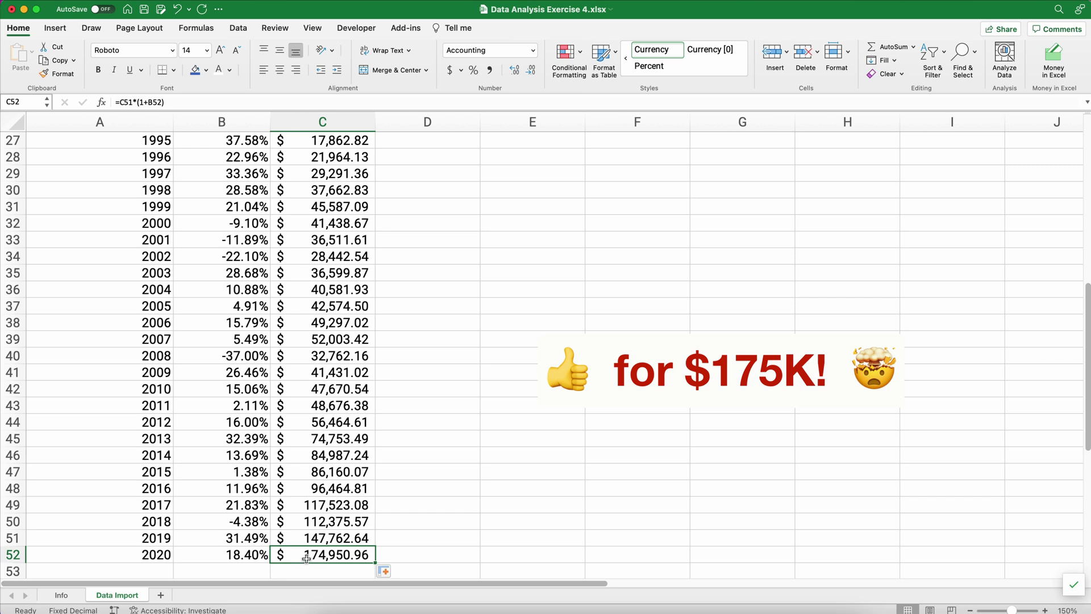
{"action": "key", "text": "super+Up"}
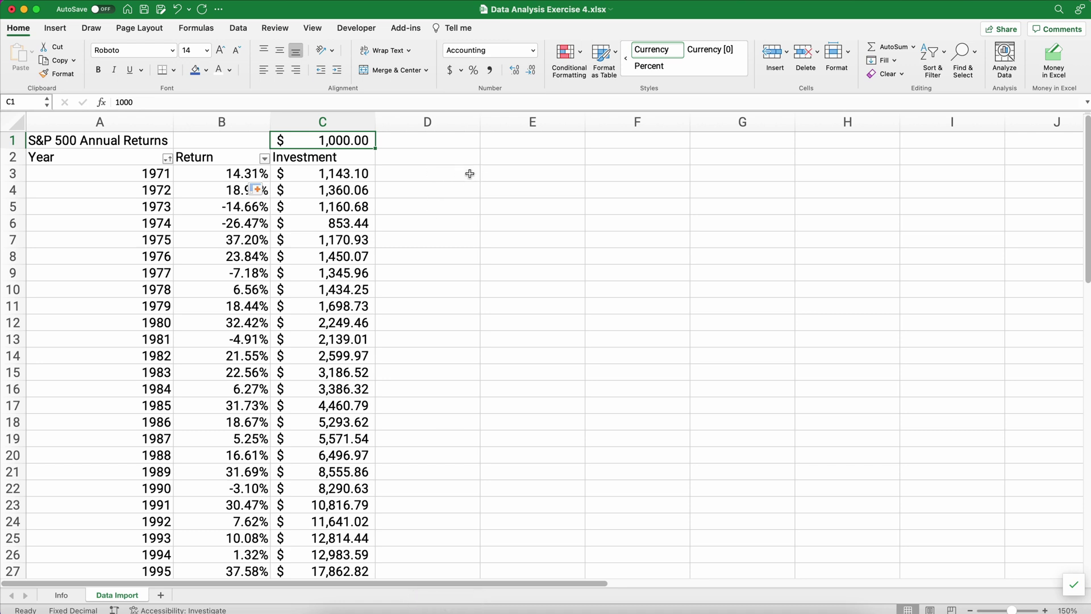
Type the label 'Annual Return' in E3.
{"action": "left_click", "coordinate": [496, 174]}
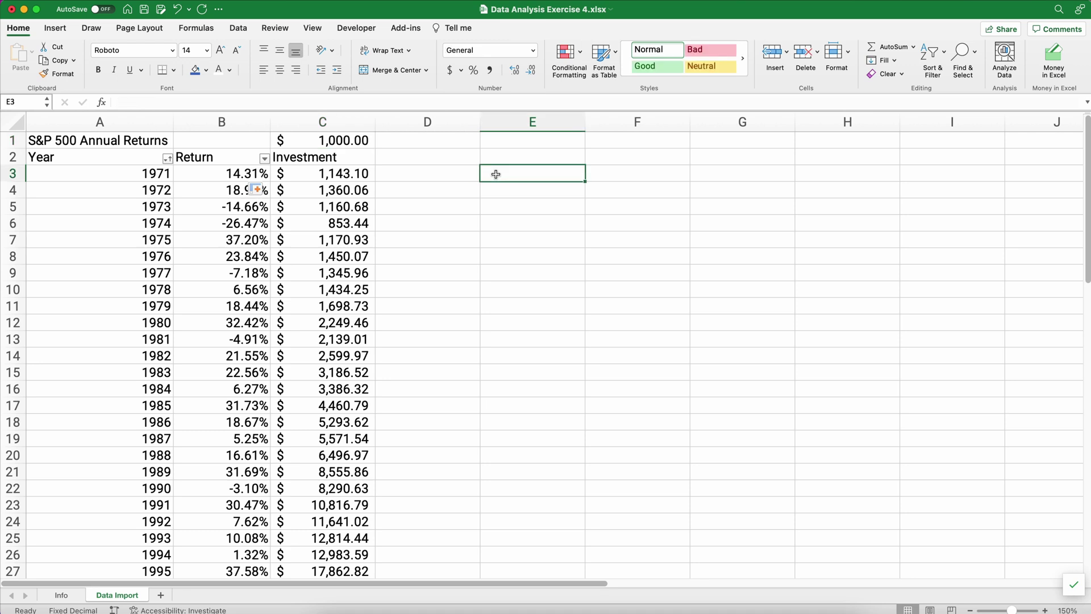
{"action": "type", "text": "Annual Re"}
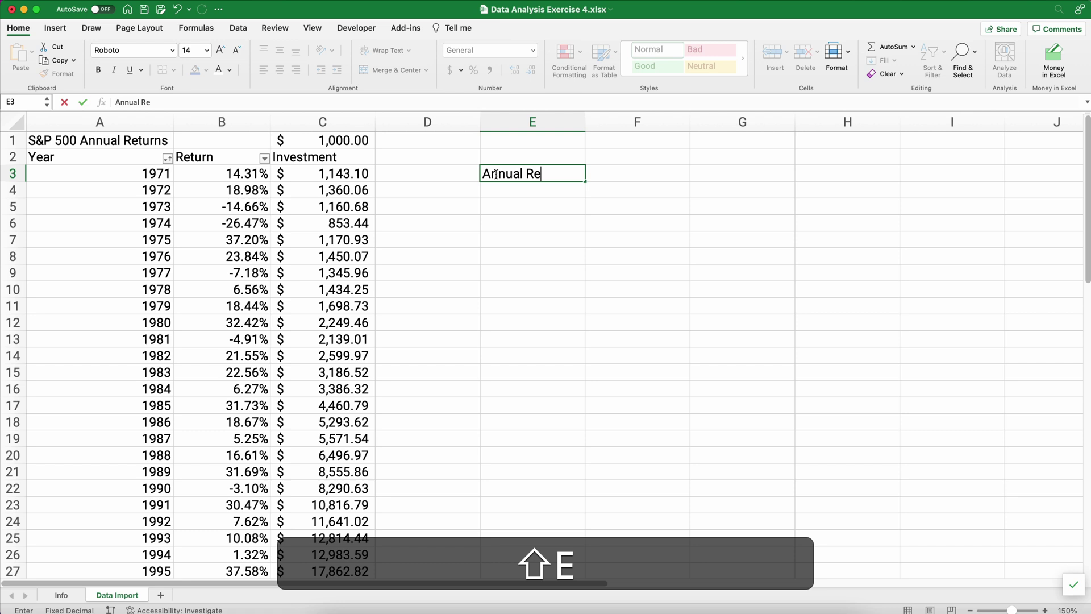
{"action": "type", "text": "turn"}
{"action": "key", "text": "Tab"}
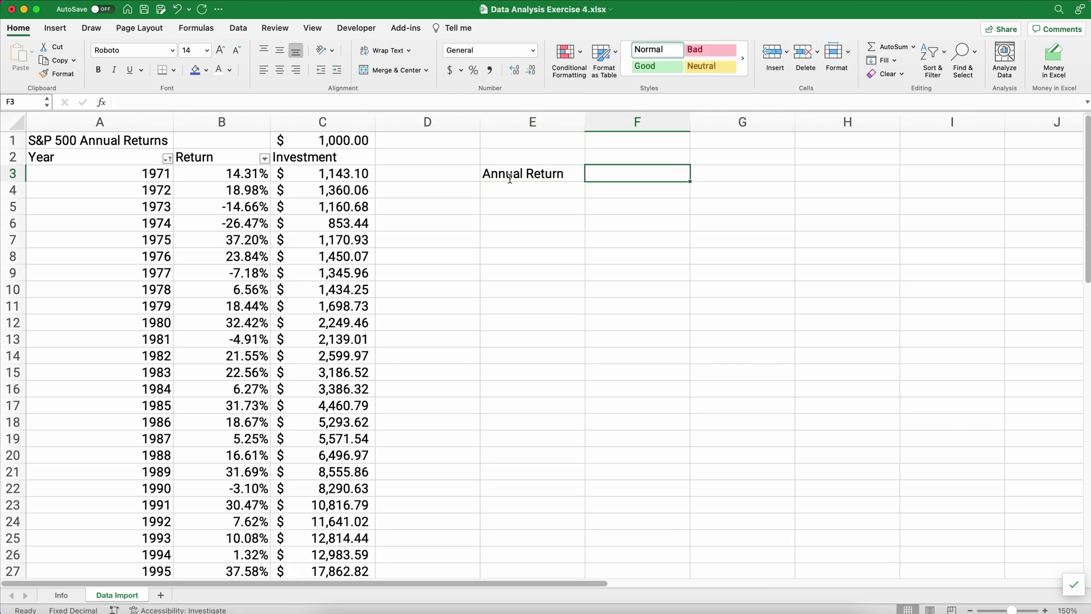
Insert the RATE function into F3 via the Formula Builder search.
{"action": "left_click", "coordinate": [102, 103]}
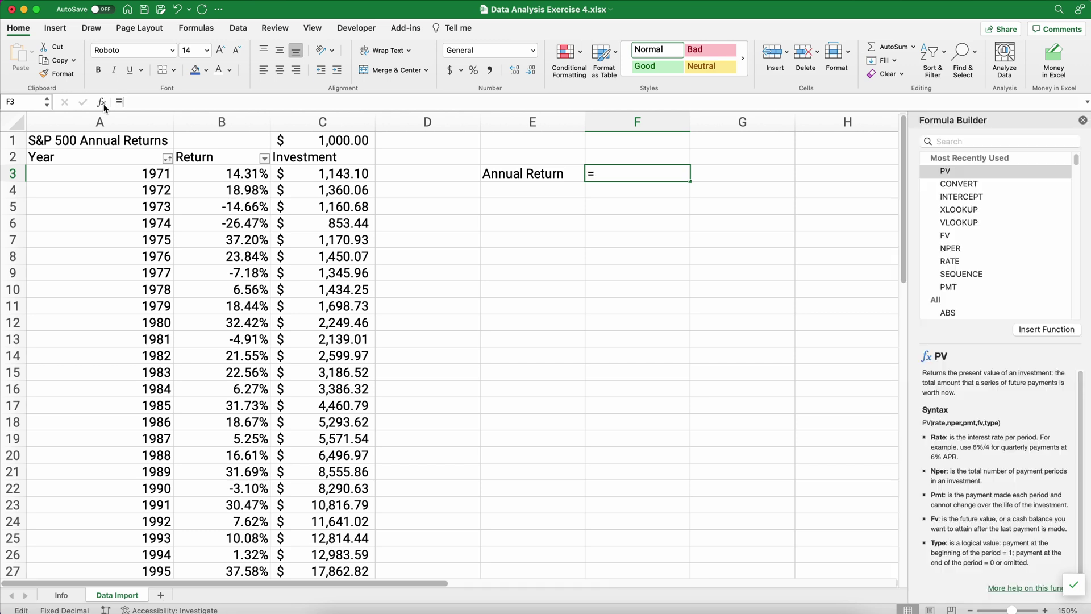
{"action": "left_click", "coordinate": [941, 140]}
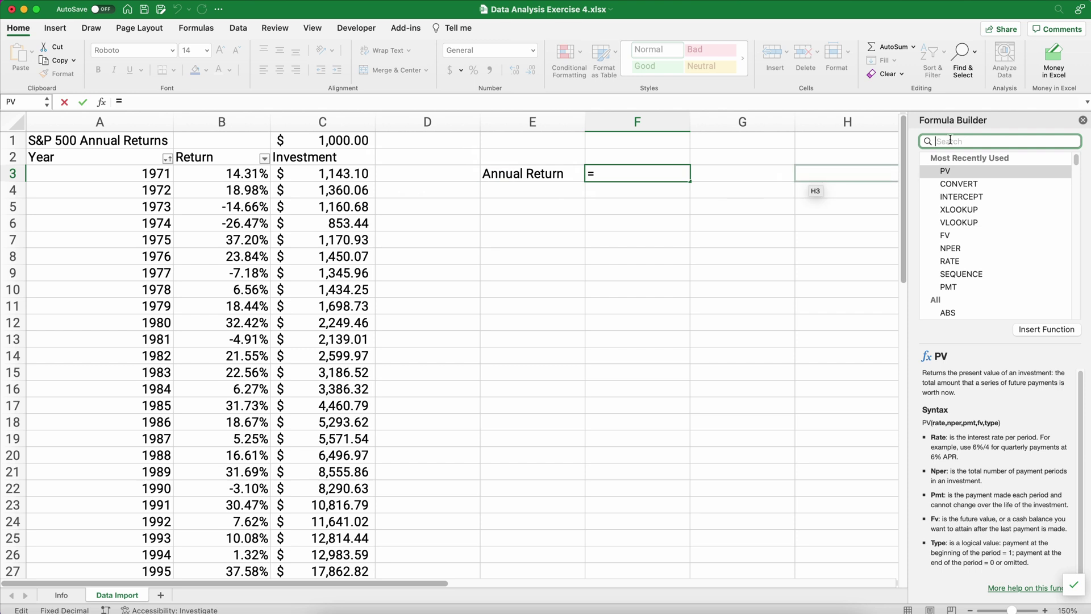
{"action": "type", "text": "rate"}
{"action": "double_click", "coordinate": [949, 172]}
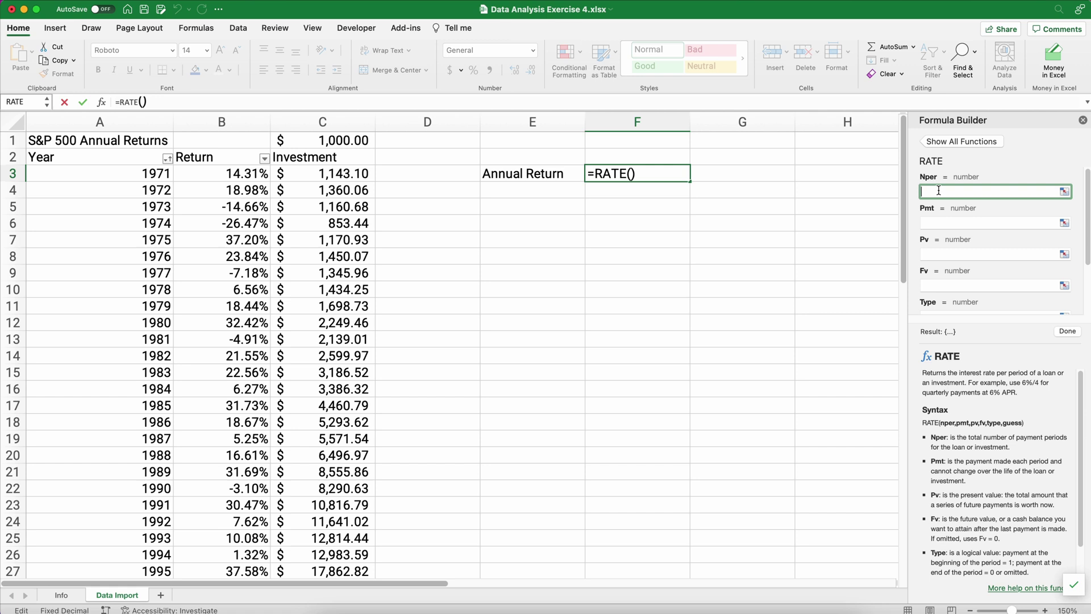
Fill RATE's arguments to build =RATE(50,0,-C1,C52,0) in F3.
{"action": "type", "text": "50"}
{"action": "left_click", "coordinate": [929, 224]}
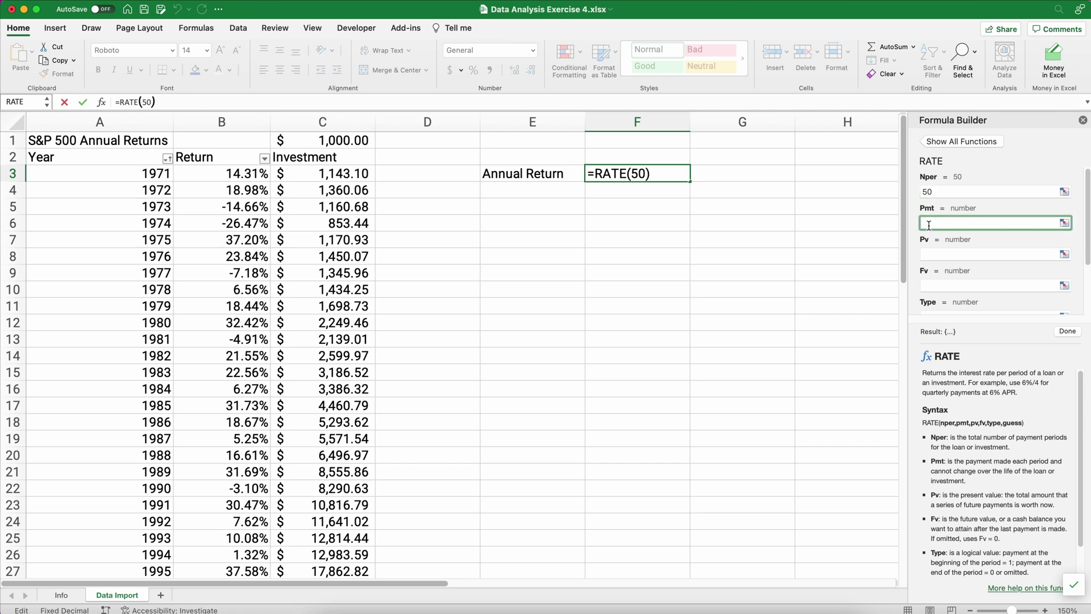
{"action": "type", "text": "0"}
{"action": "left_click", "coordinate": [927, 255]}
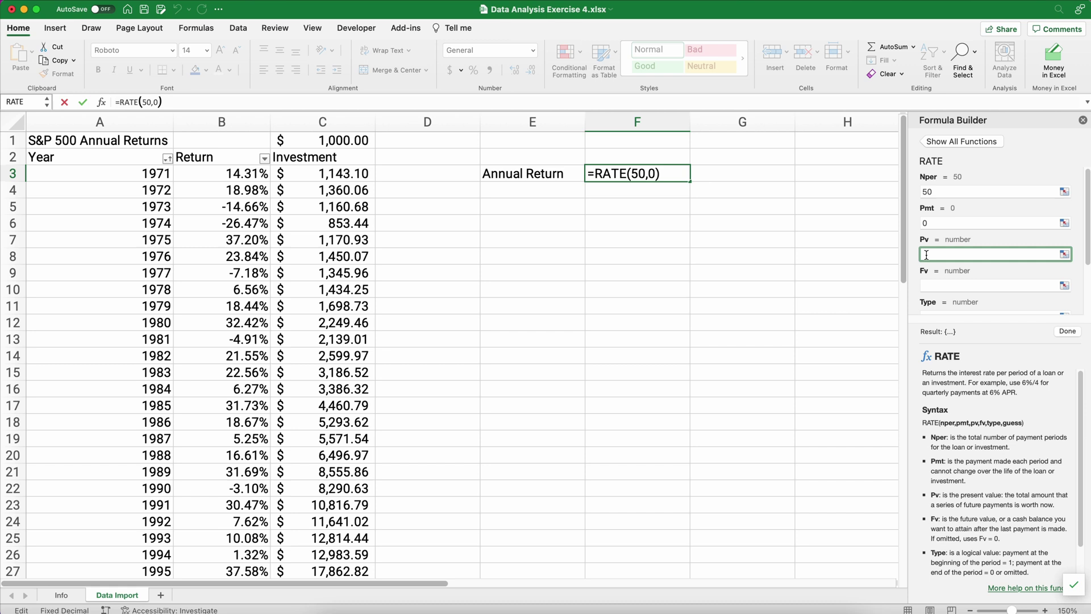
{"action": "type", "text": "-"}
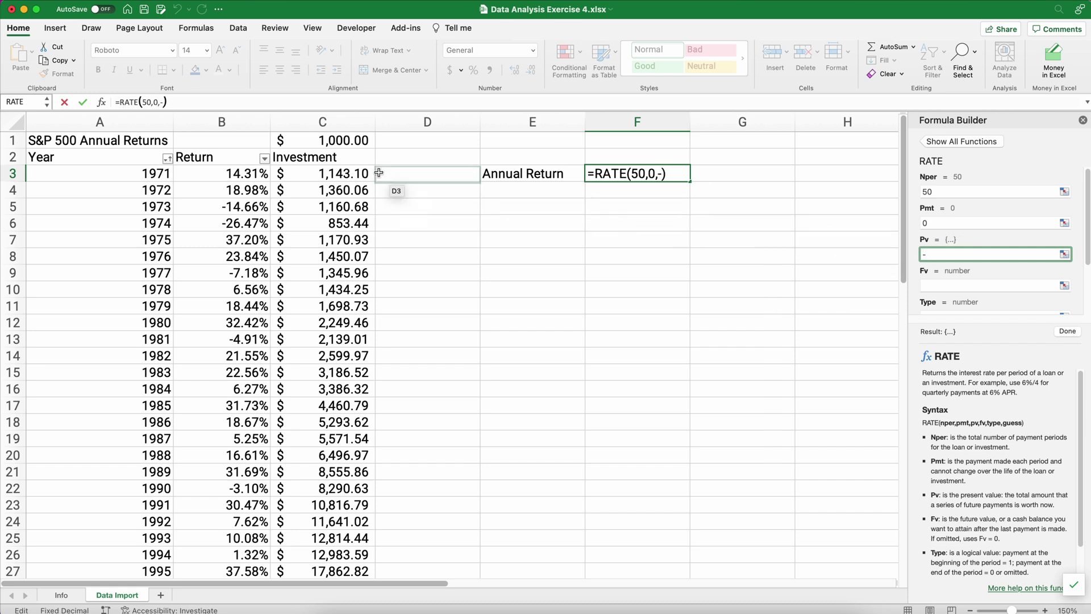
{"action": "left_click", "coordinate": [331, 143]}
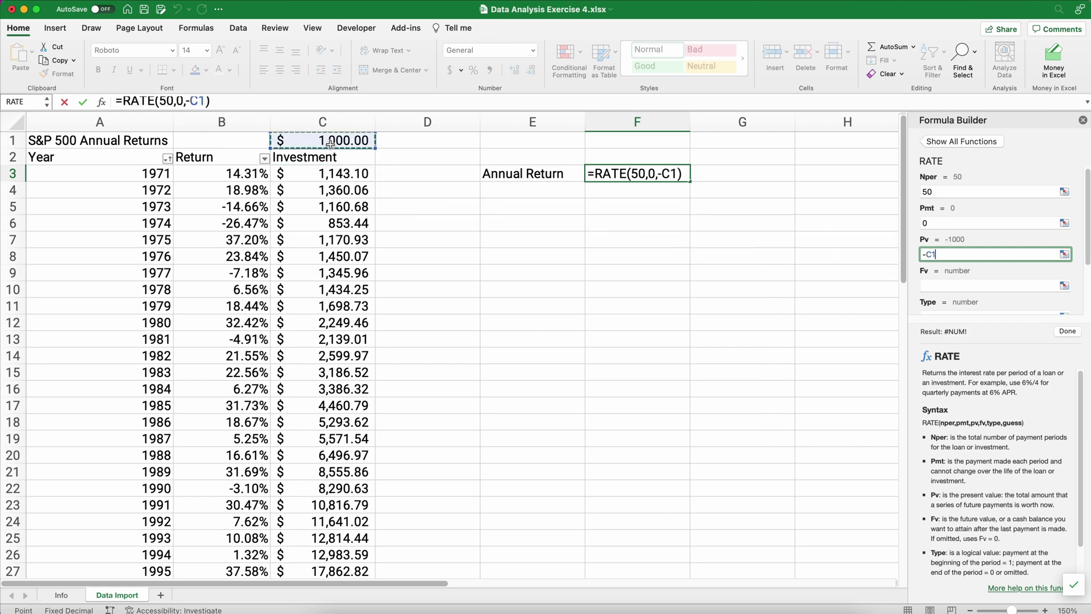
{"action": "left_click", "coordinate": [937, 287]}
{"action": "scroll", "coordinate": [297, 454], "scroll_direction": "down", "scroll_amount": 10}
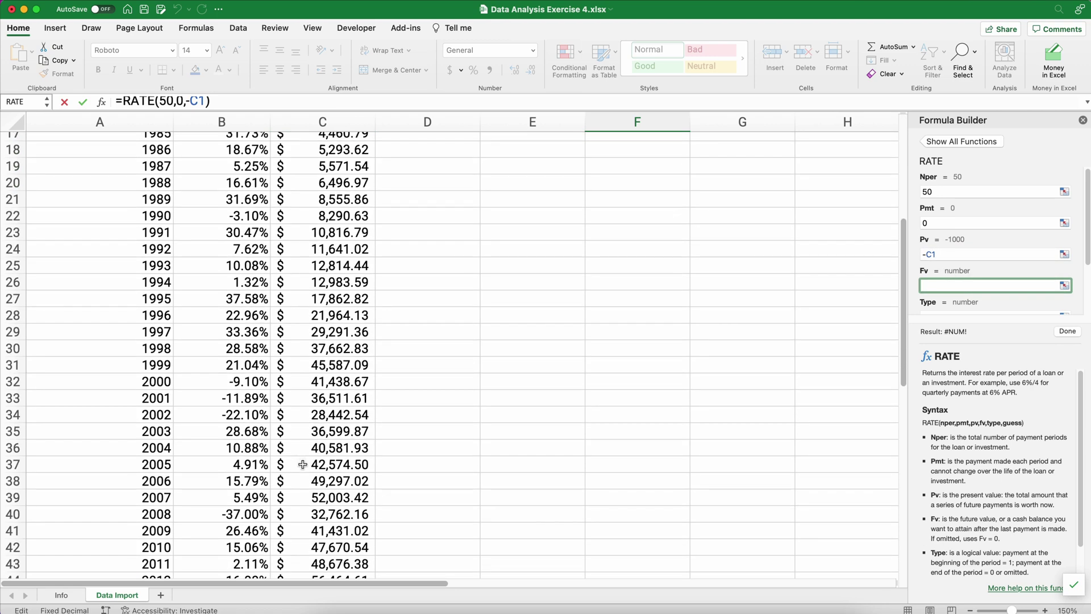
{"action": "left_click", "coordinate": [316, 491]}
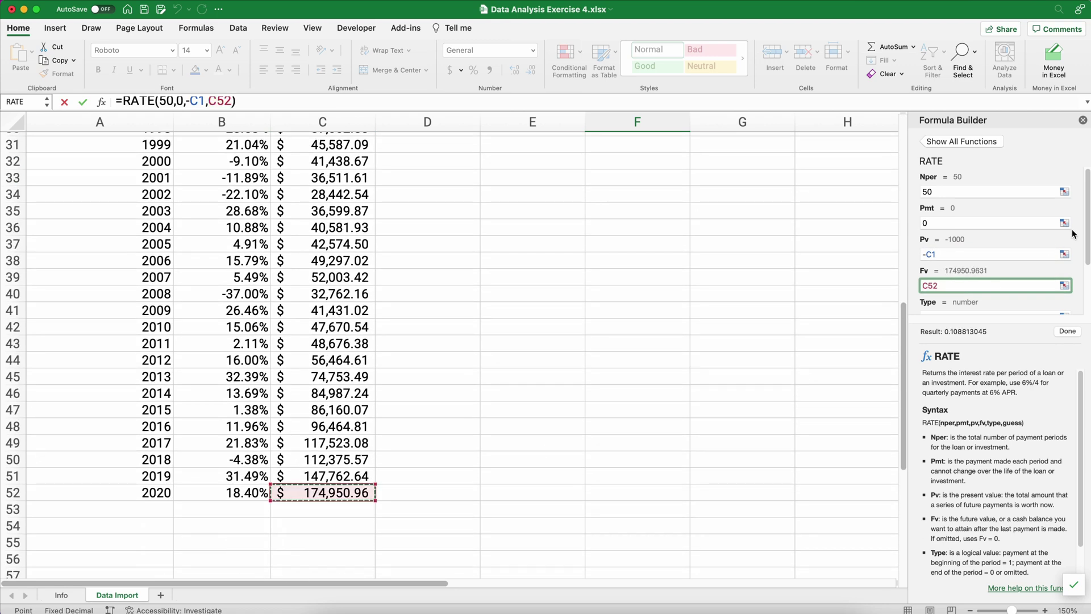
{"action": "scroll", "coordinate": [1018, 227], "scroll_direction": "down", "scroll_amount": 1}
{"action": "left_click", "coordinate": [934, 291]}
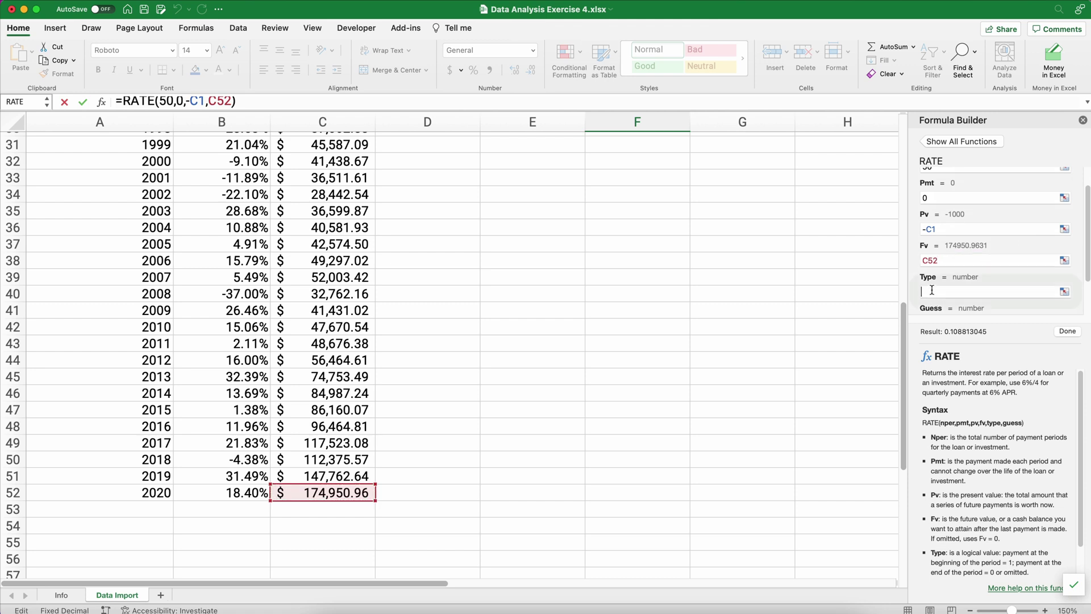
{"action": "type", "text": "0"}
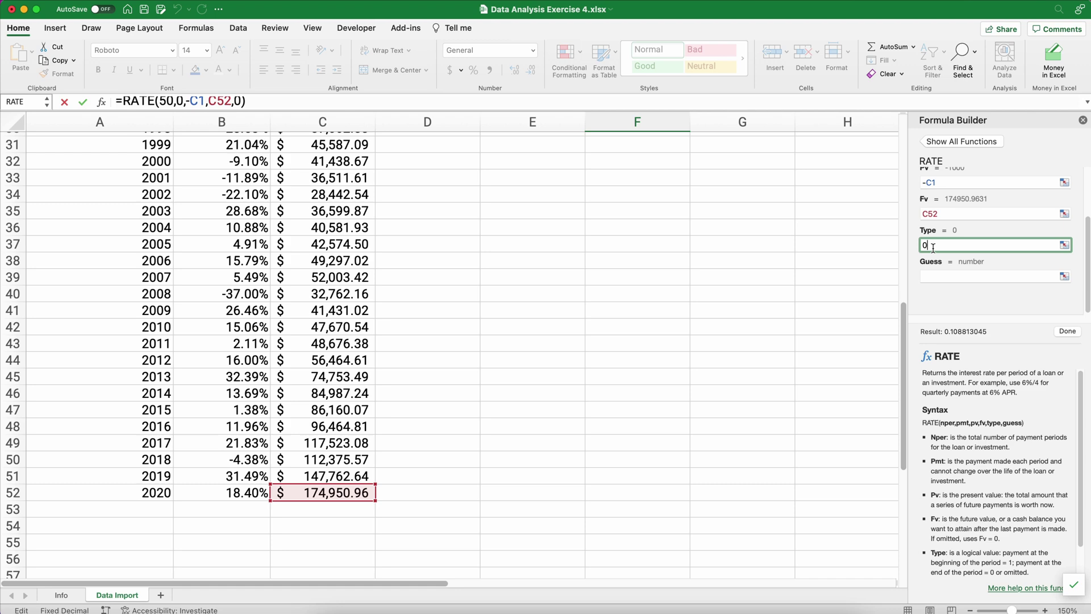
{"action": "left_click", "coordinate": [1066, 331]}
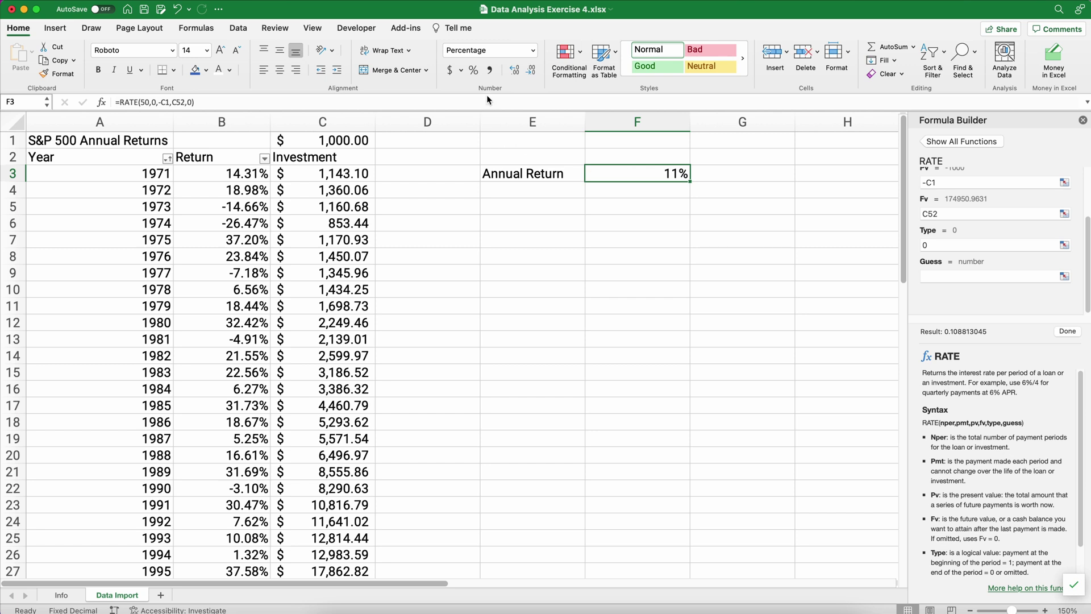
Show the annual return with two decimals as 10.88% and close the Formula Builder.
{"action": "left_click", "coordinate": [511, 72]}
{"action": "left_click", "coordinate": [511, 73]}
{"action": "left_click", "coordinate": [1083, 120]}
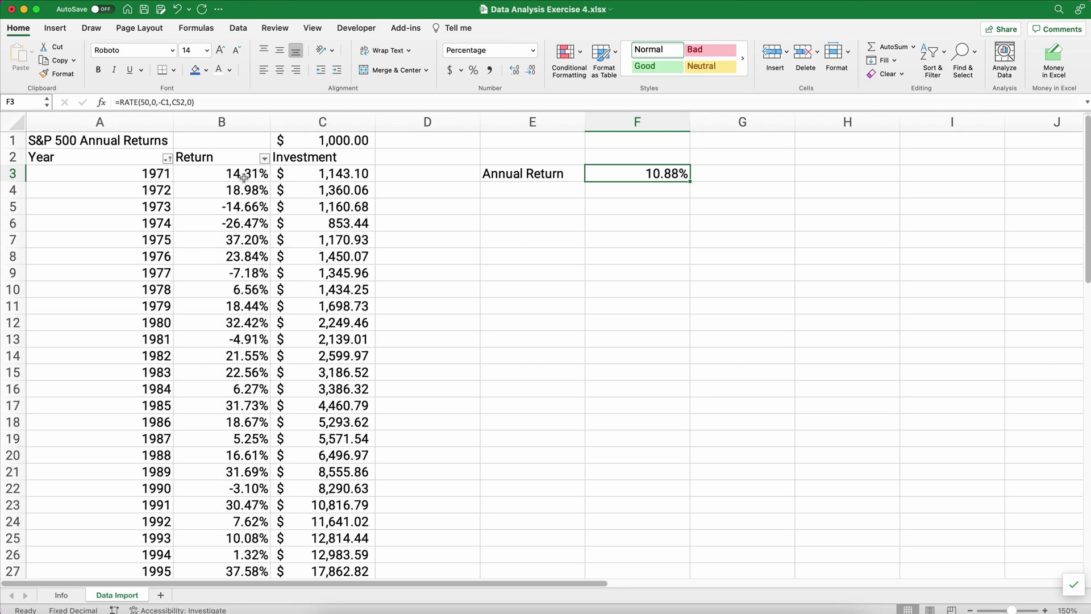
Select the Year, Return and Investment data in A2:C52.
{"action": "left_click", "coordinate": [506, 242]}
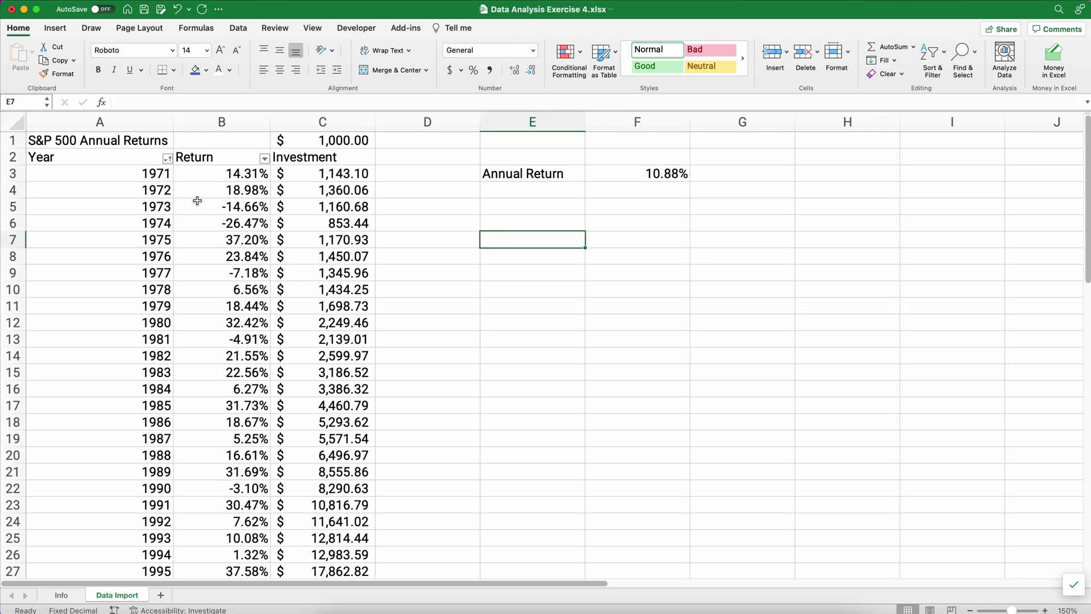
{"action": "left_click_drag", "start_coordinate": [85, 161], "coordinate": [312, 208]}
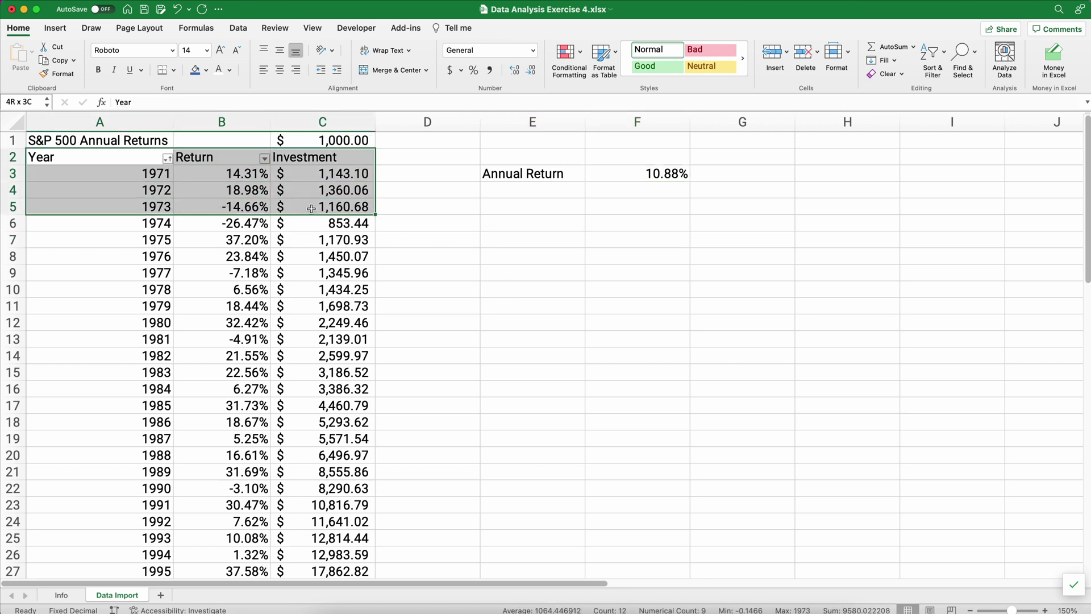
{"action": "key", "text": "shift+super+Down"}
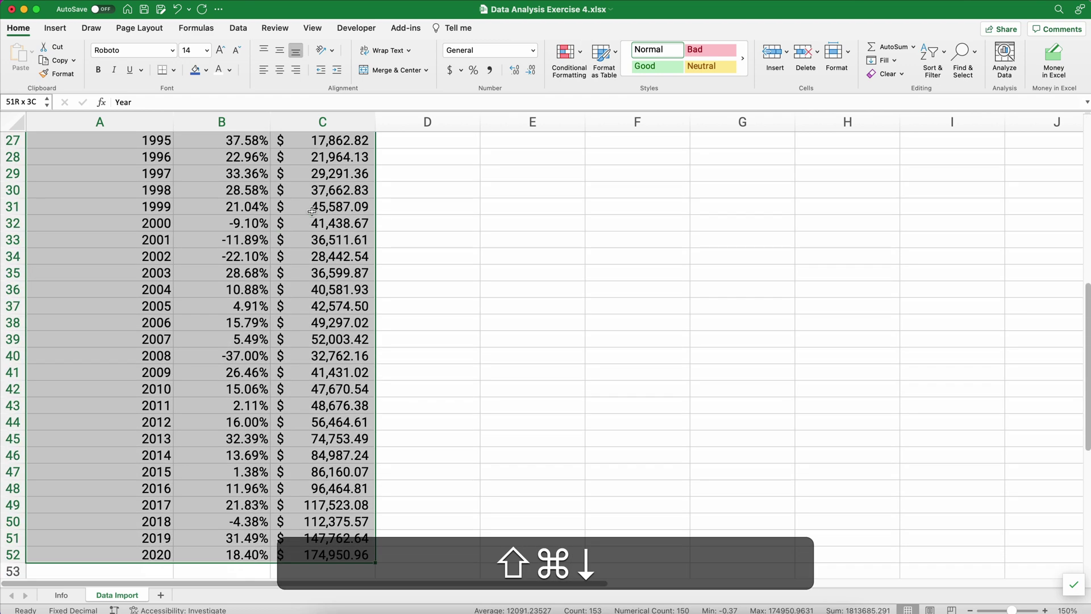
Insert a 2-D line chart of the selection and move it up beside the table.
{"action": "left_click", "coordinate": [56, 29]}
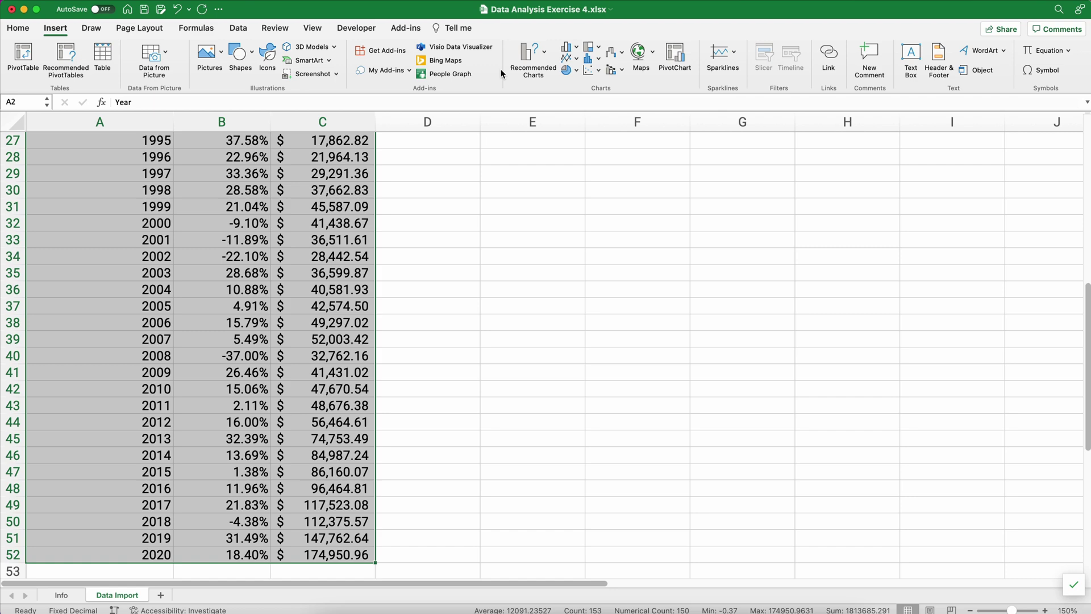
{"action": "left_click", "coordinate": [573, 59]}
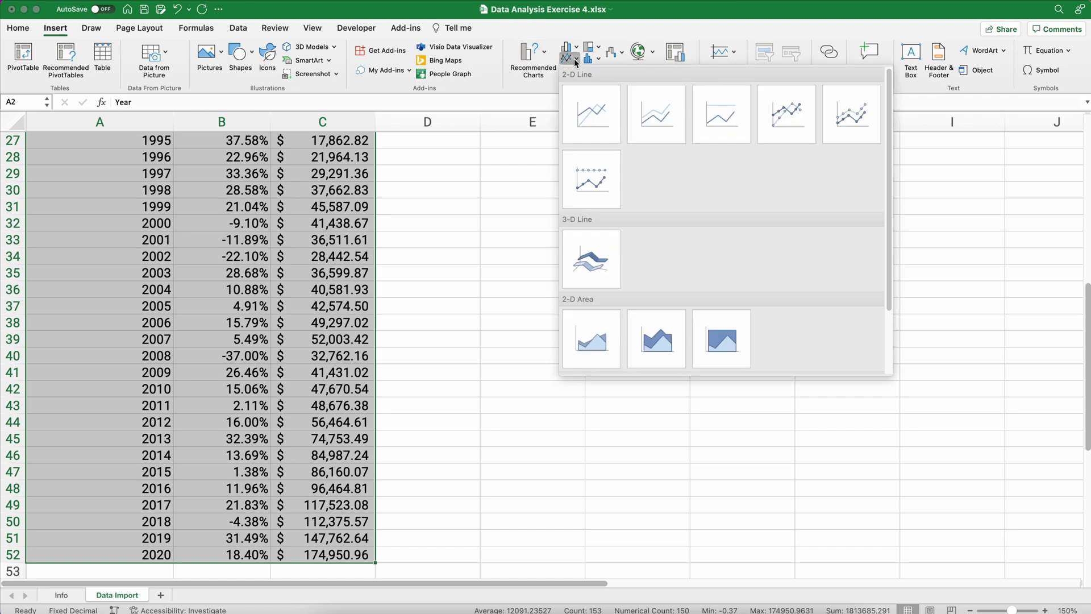
{"action": "left_click", "coordinate": [588, 111]}
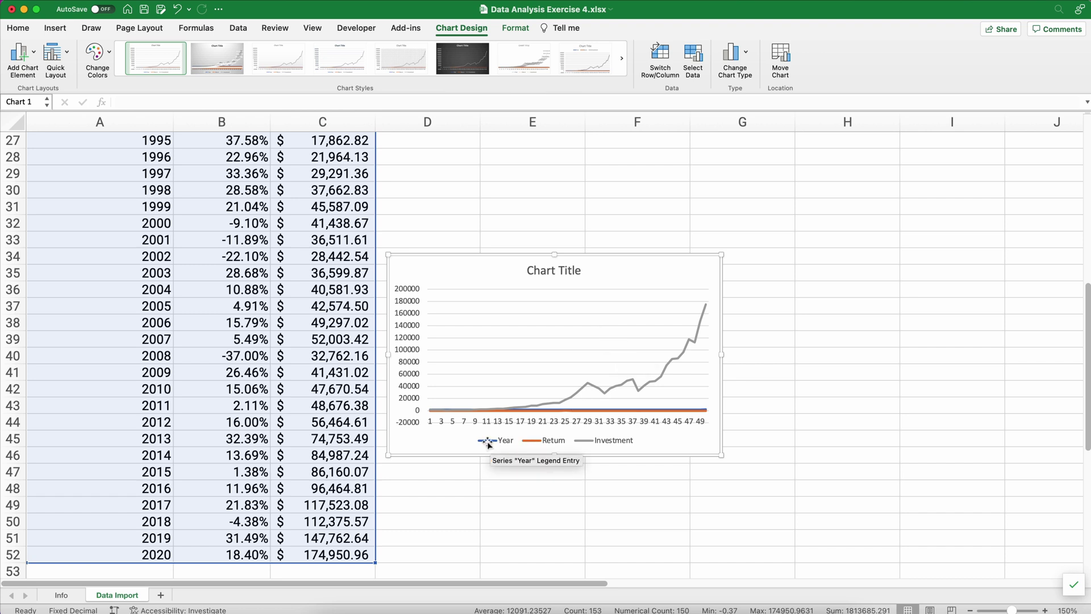
{"action": "left_click_drag", "start_coordinate": [500, 268], "coordinate": [548, 183]}
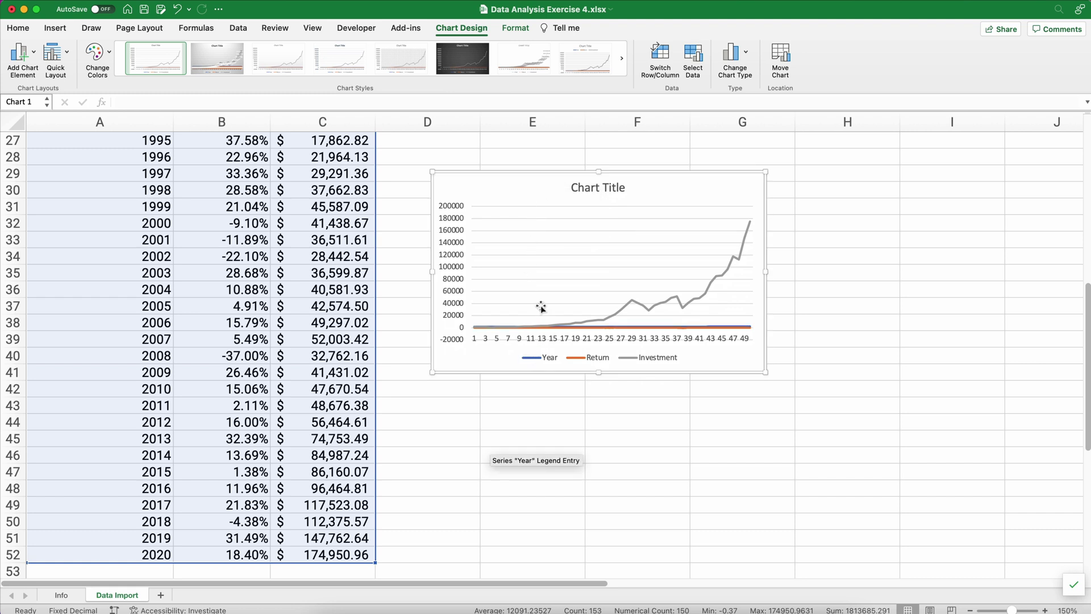
In the chart's Select Data settings, remove the Year and Return series.
{"action": "right_click", "coordinate": [556, 247]}
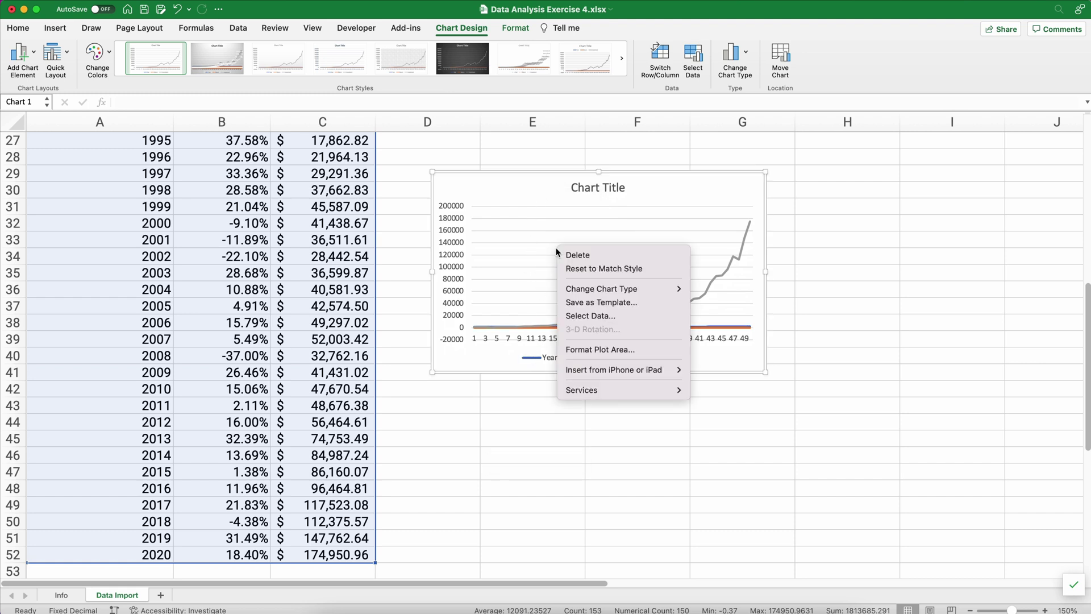
{"action": "left_click", "coordinate": [582, 316]}
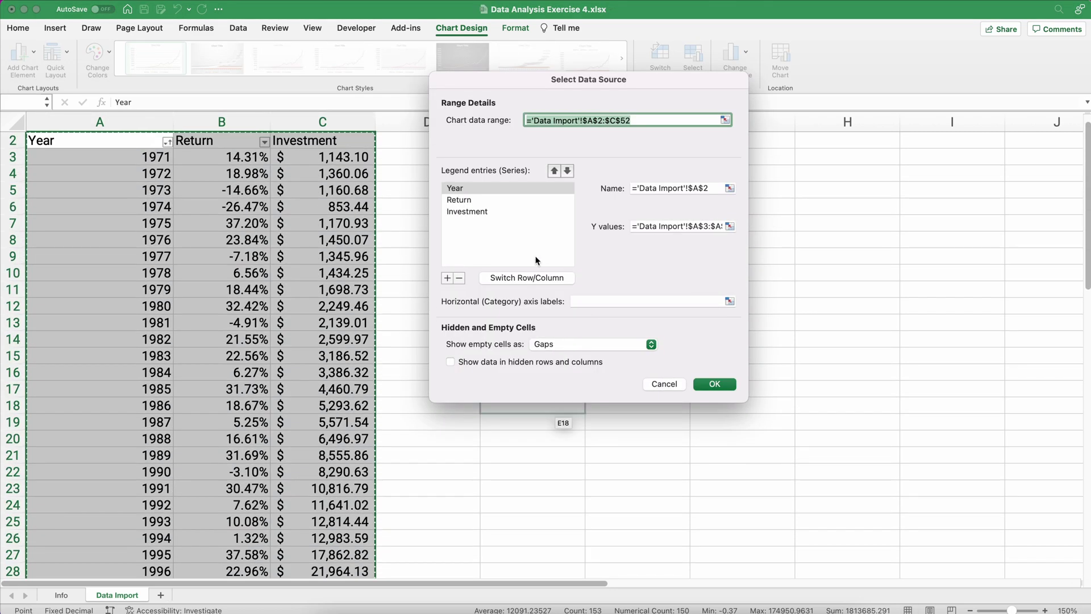
{"action": "left_click", "coordinate": [463, 190]}
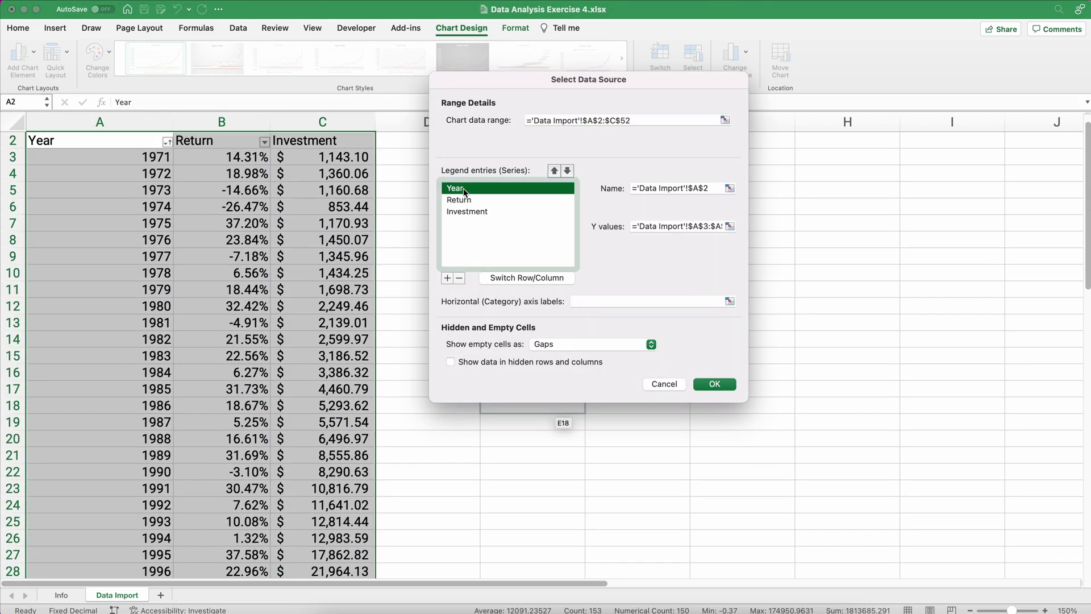
{"action": "left_click", "coordinate": [459, 279]}
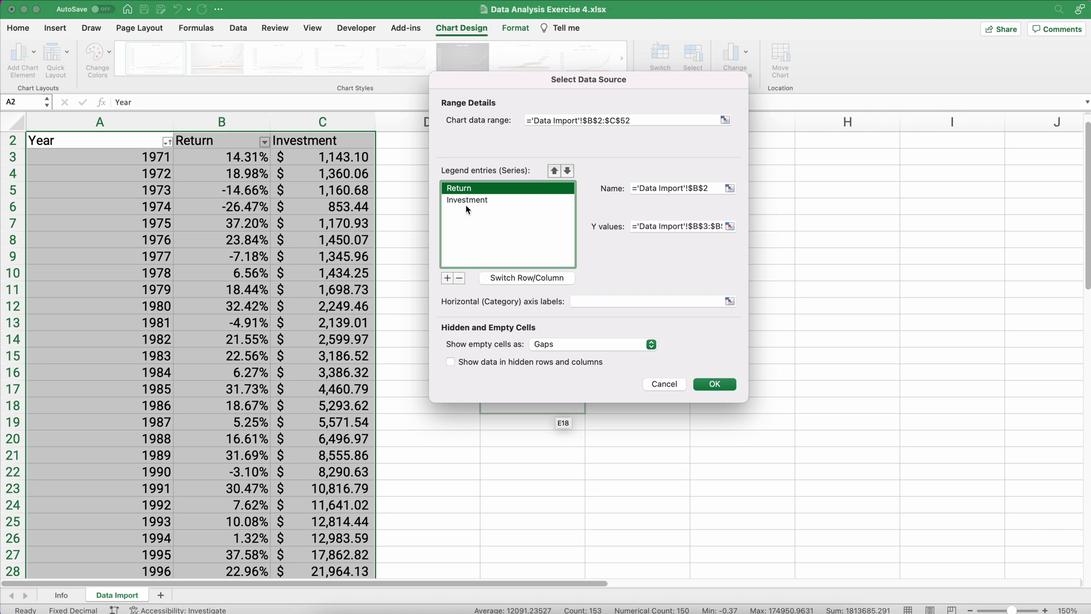
{"action": "left_click", "coordinate": [459, 278]}
Set the horizontal axis labels to the years in A3:A52 and confirm.
{"action": "left_click", "coordinate": [582, 302]}
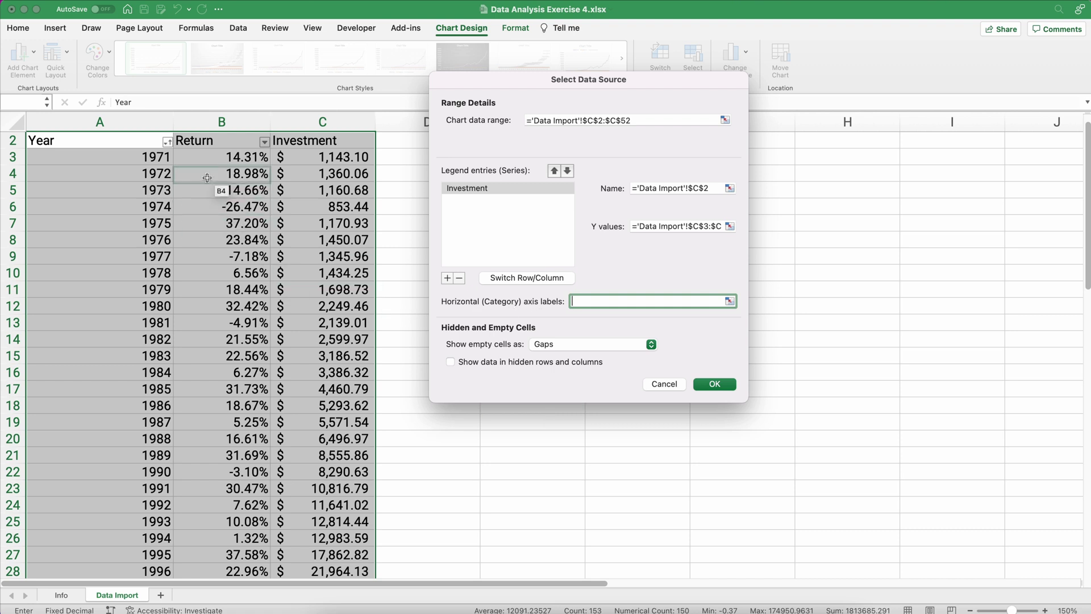
{"action": "left_click", "coordinate": [140, 161]}
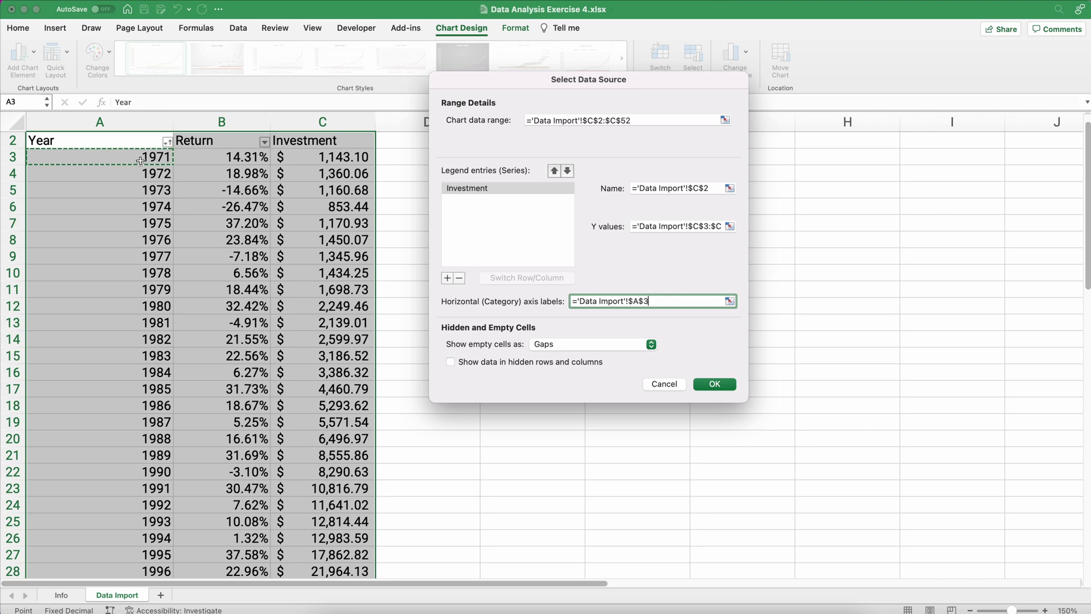
{"action": "key", "text": "super+shift+Down"}
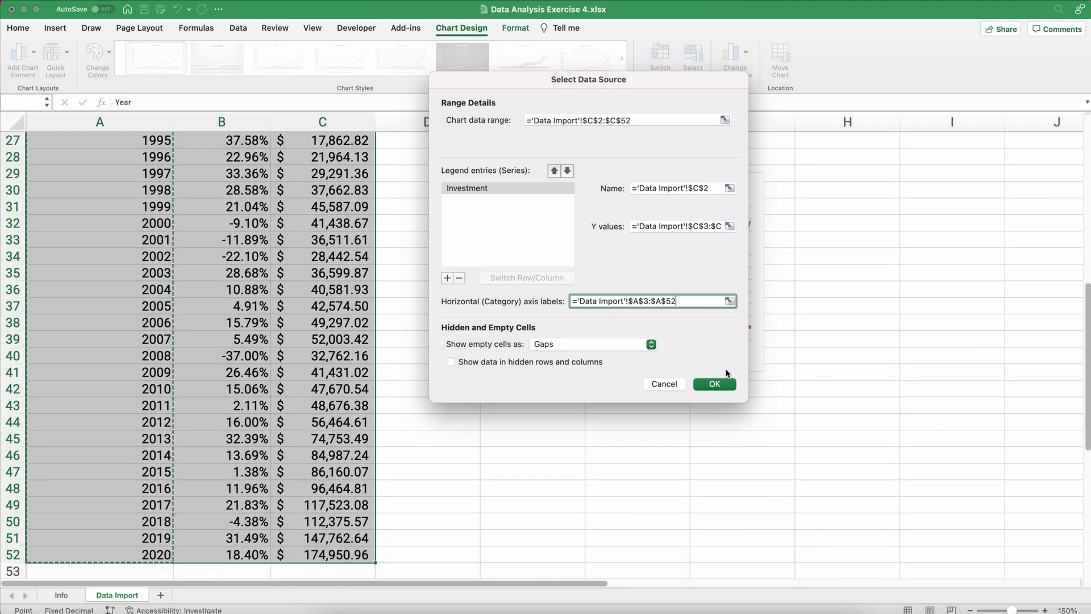
{"action": "left_click", "coordinate": [727, 385]}
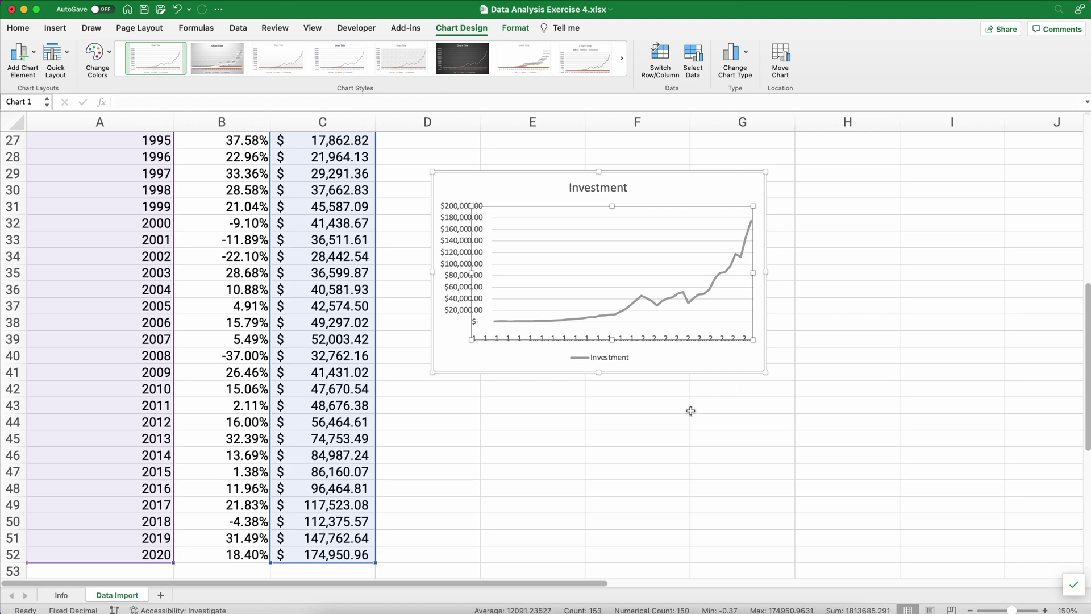
Stretch the Investment chart right to column I and down to row 50.
{"action": "left_click", "coordinate": [565, 416]}
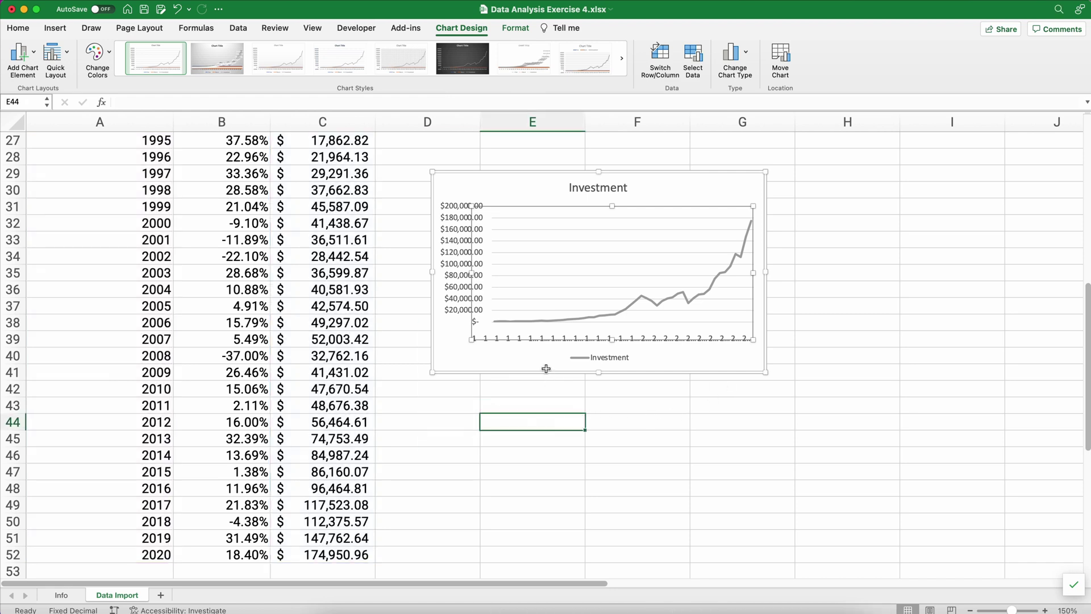
{"action": "left_click", "coordinate": [532, 341]}
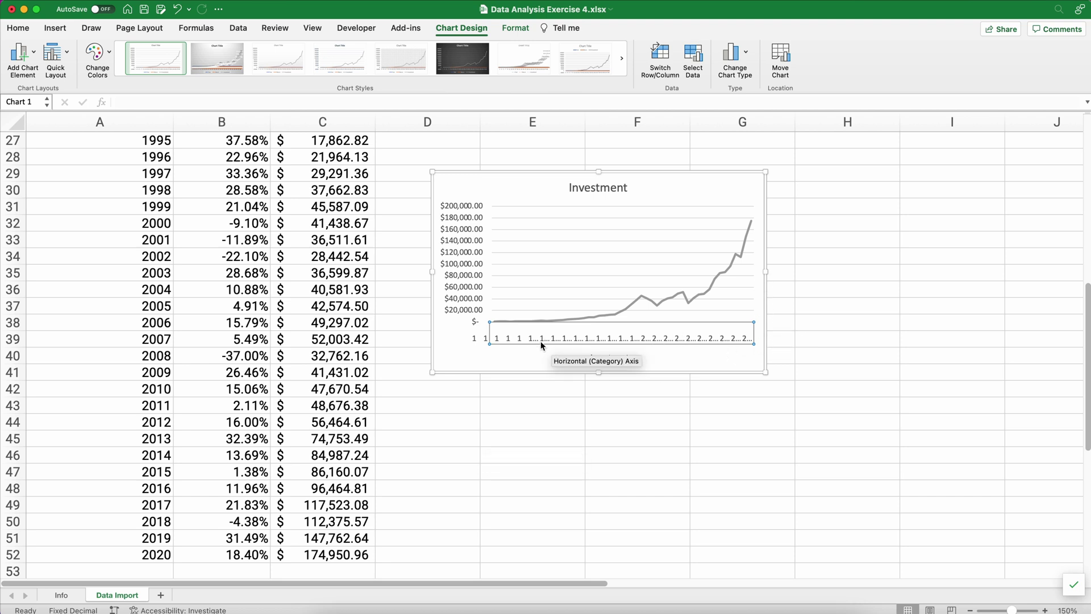
{"action": "left_click", "coordinate": [824, 323]}
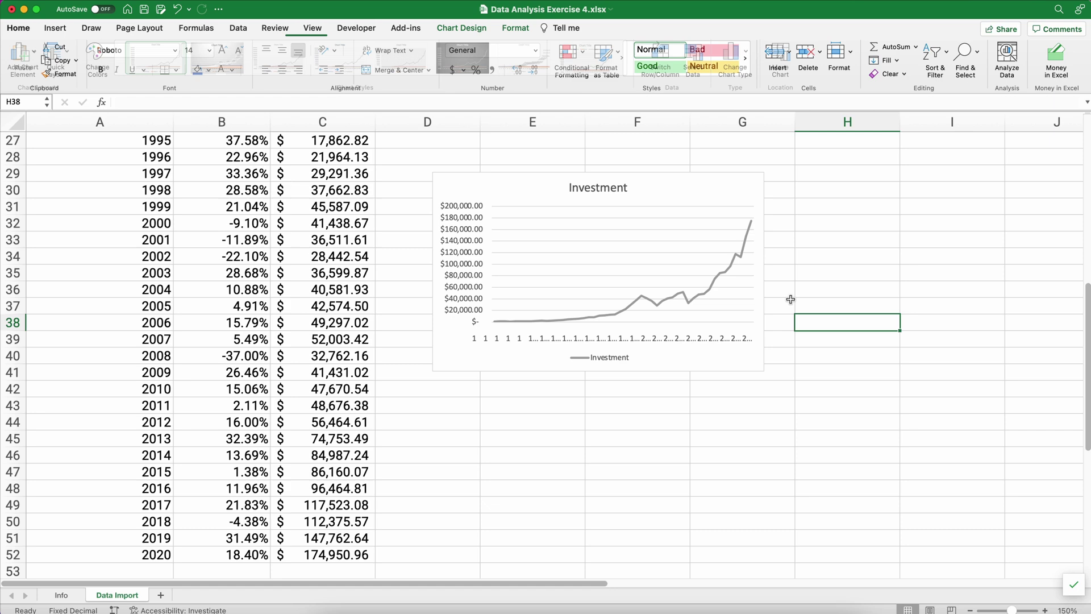
{"action": "left_click", "coordinate": [762, 274]}
{"action": "left_click_drag", "start_coordinate": [765, 271], "coordinate": [1051, 272]}
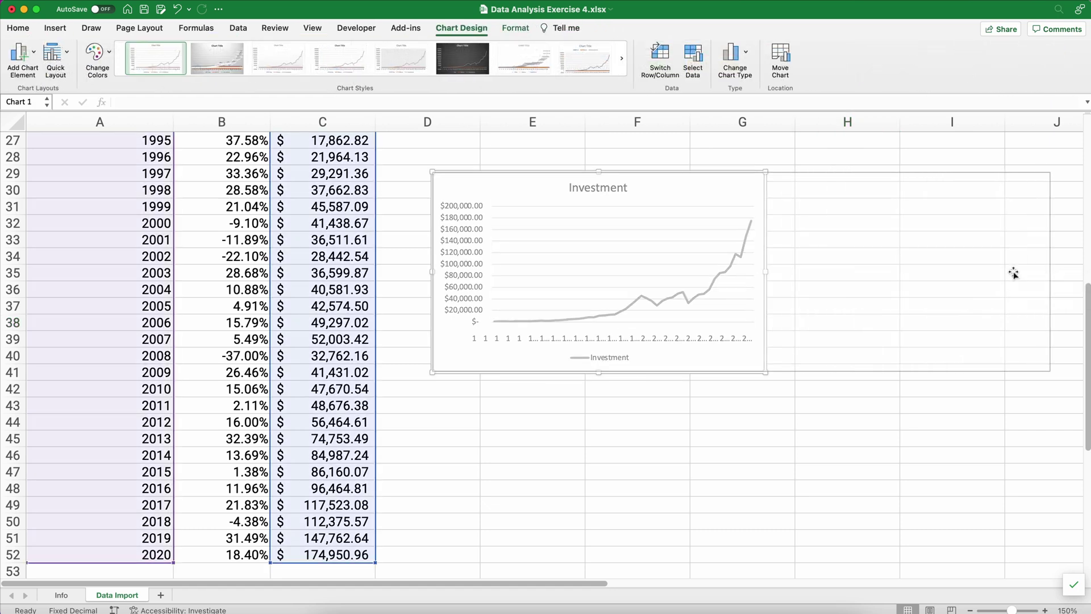
{"action": "left_click_drag", "start_coordinate": [739, 373], "coordinate": [740, 520]}
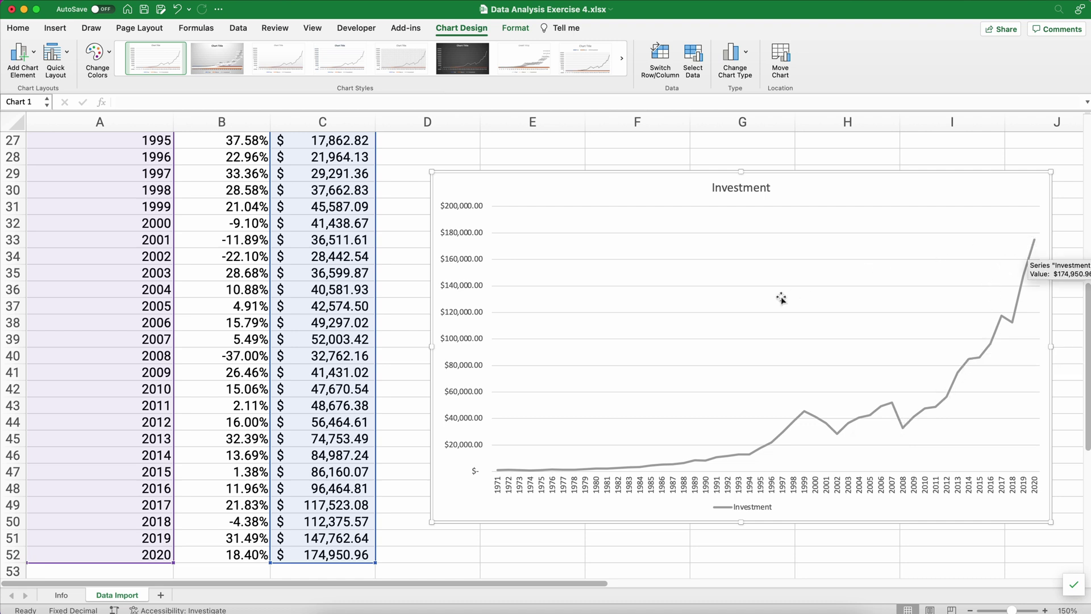
{"action": "left_click", "coordinate": [486, 554]}
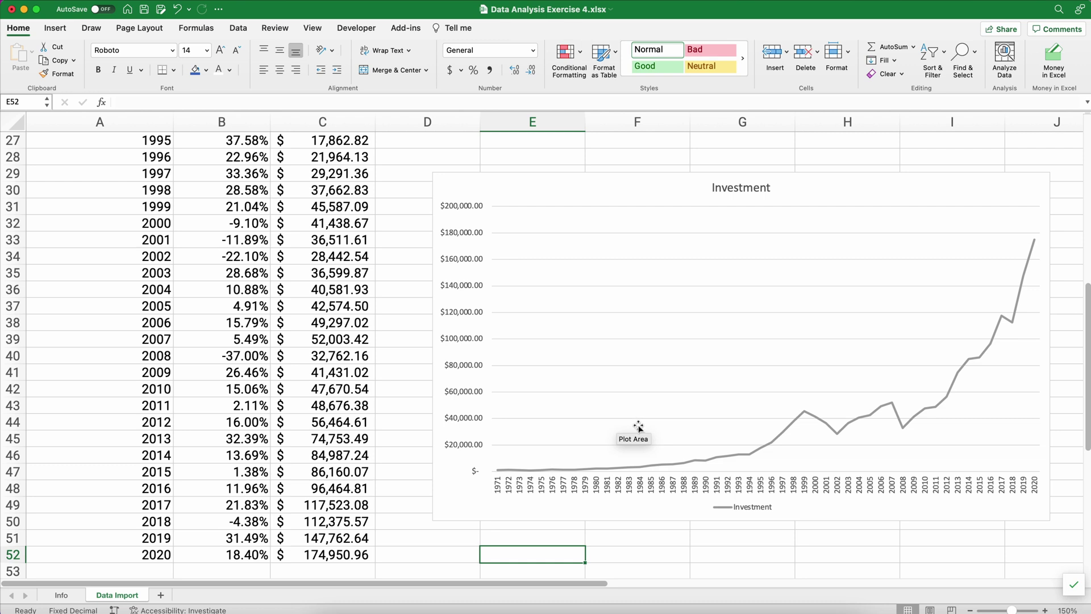
{"action": "mouse_move", "coordinate": [643, 462]}
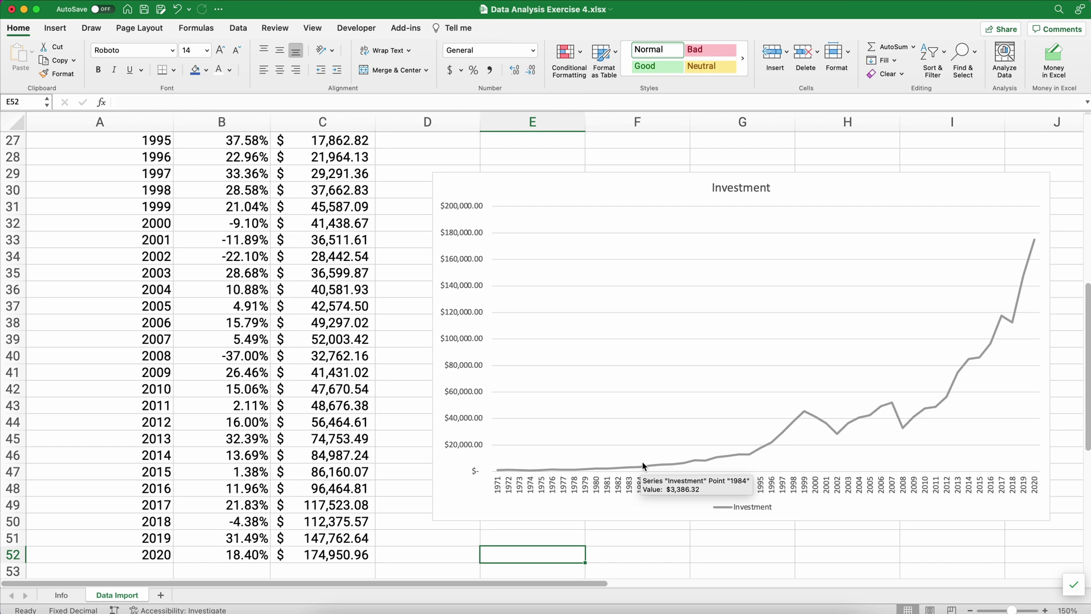